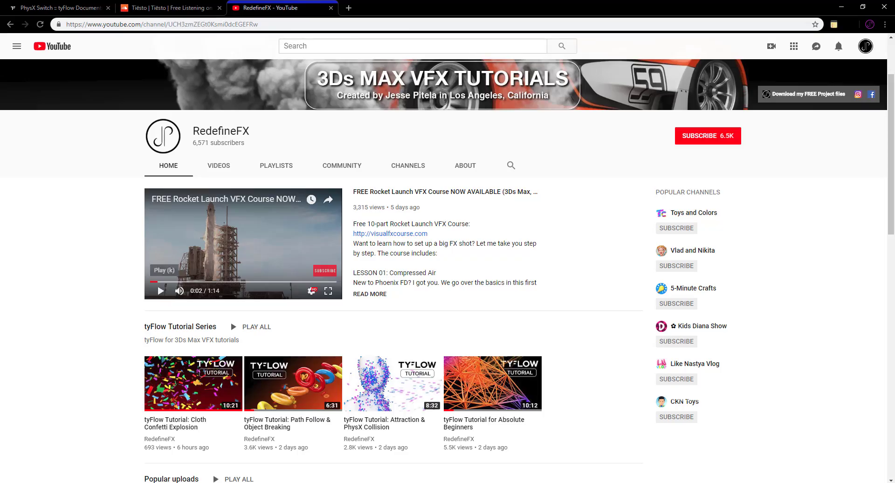
# Browse the RedefineFX tyFlow Tutorial Series page, then bring up 3ds Max's Units Setup
pyautogui.scroll(-2, 472, 167)
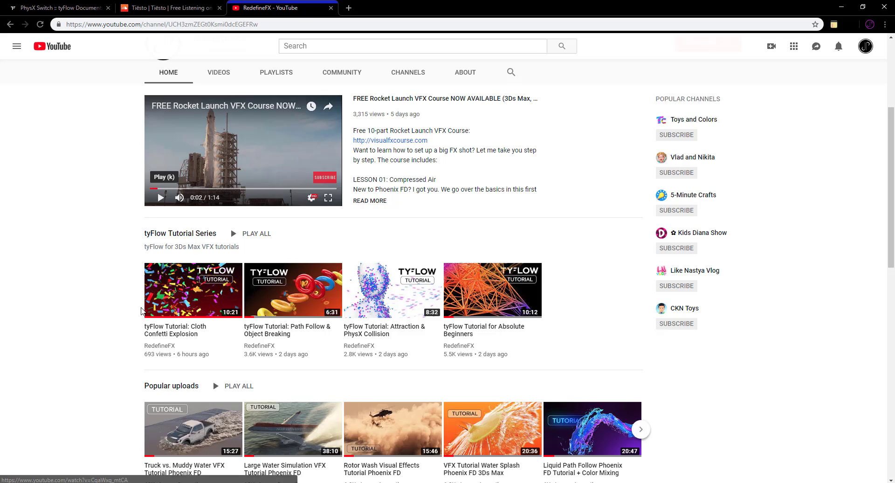
pyautogui.scroll(4, 293, 316)
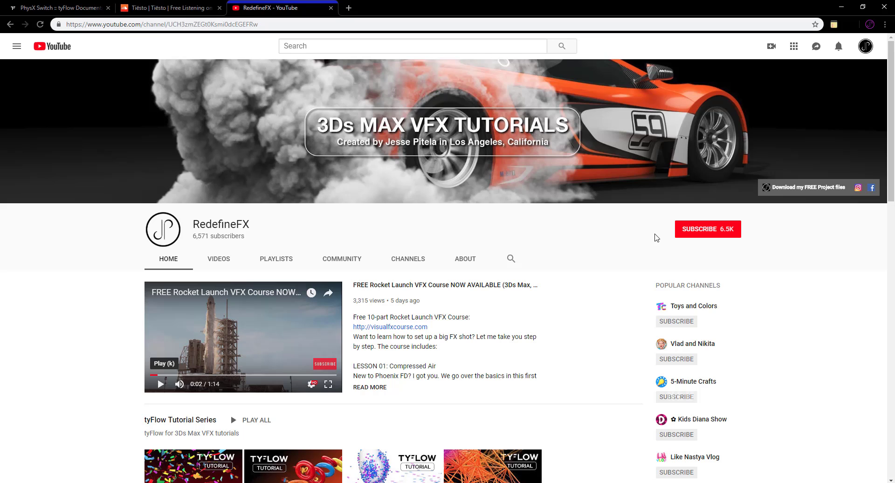
pyautogui.scroll(-1, 524, 275)
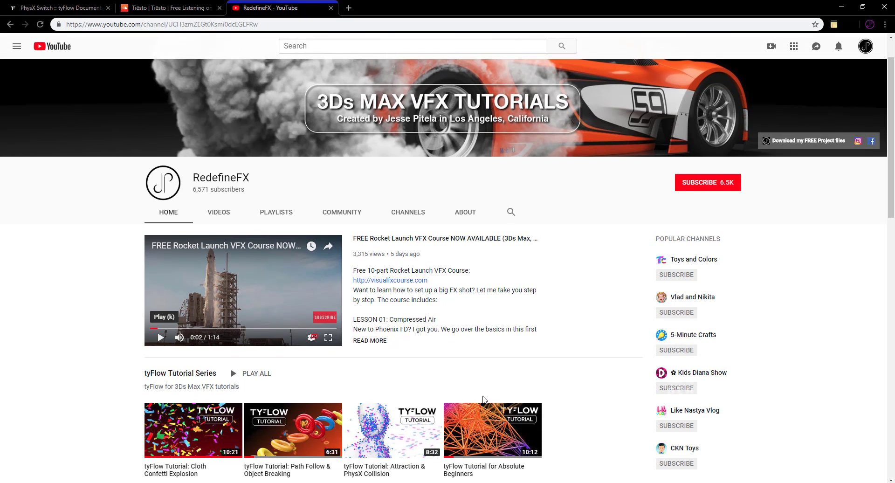
pyautogui.scroll(-4, 370, 271)
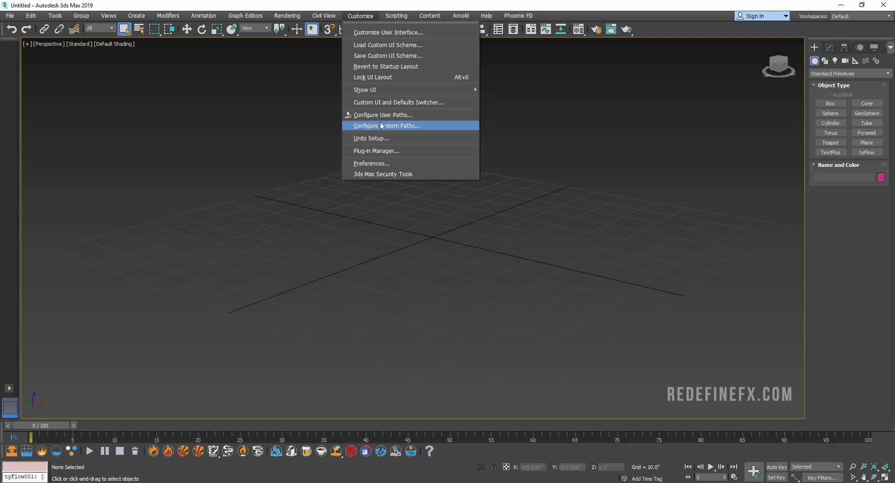
pyautogui.click(376, 139)
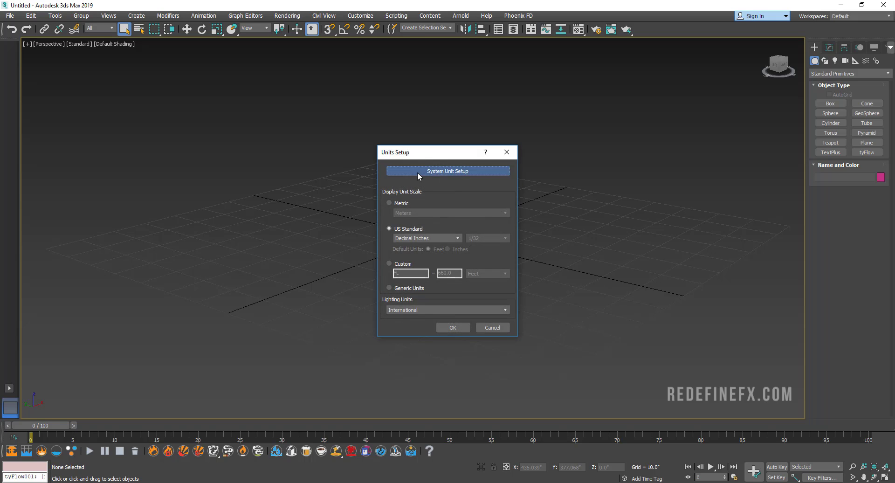
# Confirm the system unit scale reads 1 Unit = 1.0 Inches and cancel without changes
pyautogui.click(418, 172)
pyautogui.moveTo(444, 189); pyautogui.dragTo(304, 181)
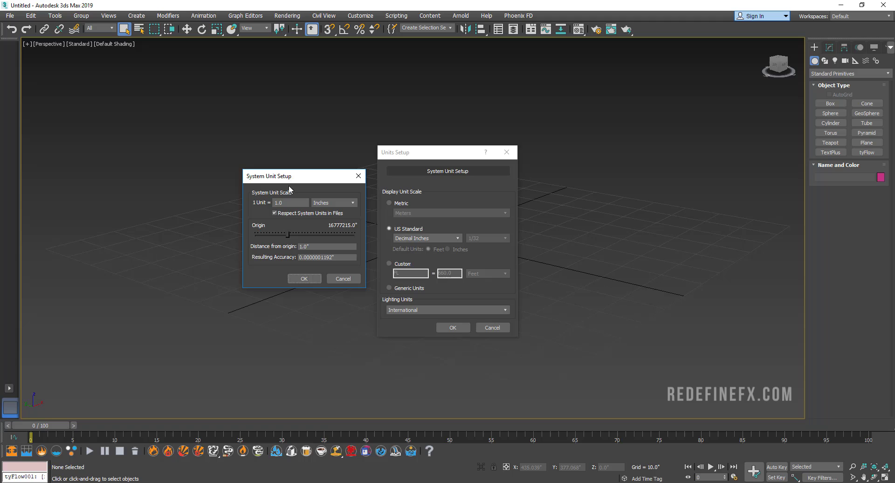
pyautogui.moveTo(282, 185); pyautogui.dragTo(307, 175)
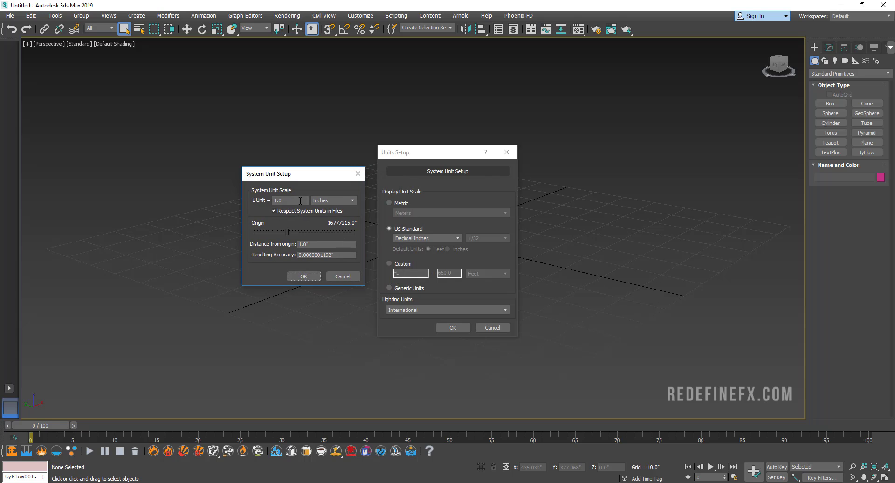
pyautogui.click(342, 275)
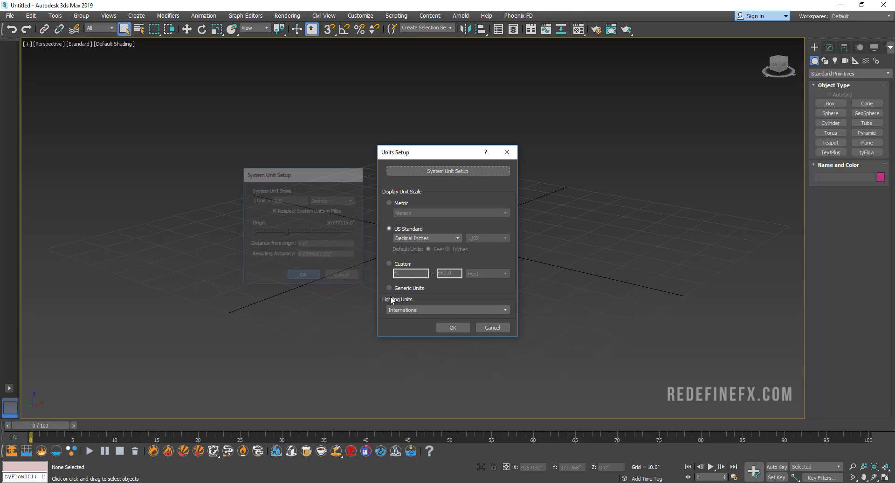
# Close Units Setup and draw a Torus Knot with radius 19.342 and tube radius 4.556
pyautogui.click(452, 328)
pyautogui.click(827, 74)
pyautogui.click(828, 91)
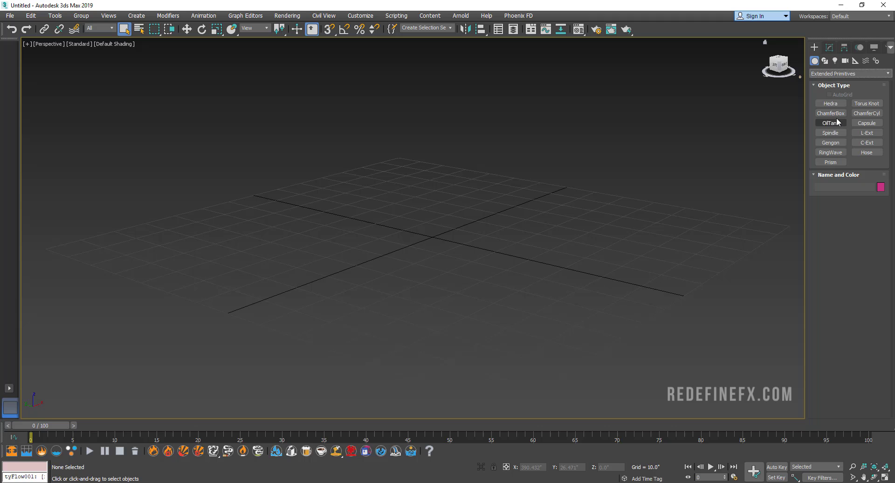
pyautogui.click(867, 103)
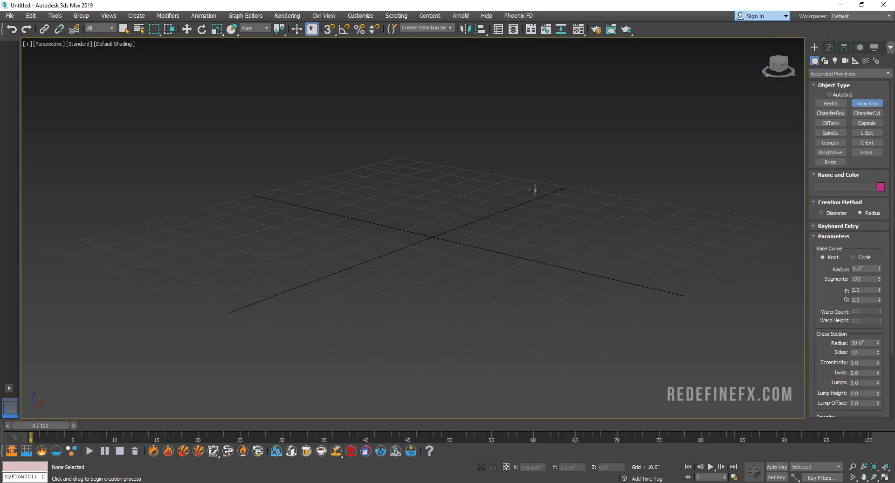
pyautogui.click(829, 95)
pyautogui.moveTo(433, 233); pyautogui.dragTo(480, 259)
pyautogui.click(467, 252)
pyautogui.rightClick(447, 242)
# Turn on Edged Faces and show the knot's parameters in the Modify panel, orbiting around it
pyautogui.moveTo(448, 242)
pyautogui.keyDown('alt'); pyautogui.mouseDown(button='middle')
pyautogui.moveTo(378, 191)
pyautogui.moveTo(380, 213)
pyautogui.moveTo(392, 207)
pyautogui.moveTo(372, 202)
pyautogui.moveTo(359, 169)
pyautogui.mouseUp(button='middle'); pyautogui.keyUp('alt')
pyautogui.press('w')
pyautogui.press('F4')
pyautogui.keyDown('alt'); pyautogui.moveTo(429, 203); pyautogui.dragTo(582, 229, button='middle'); pyautogui.keyUp('alt')
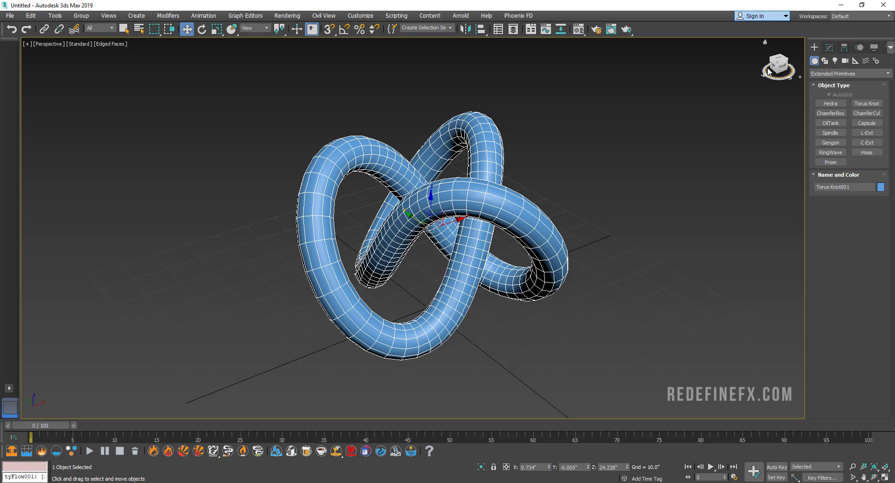
pyautogui.click(829, 47)
pyautogui.keyDown('alt'); pyautogui.moveTo(475, 213); pyautogui.dragTo(441, 186, button='middle'); pyautogui.keyUp('alt')
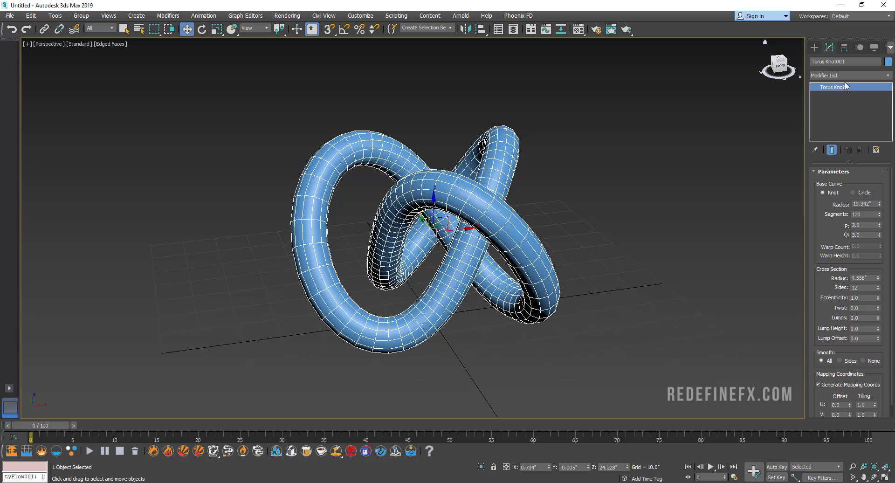
pyautogui.keyDown('alt'); pyautogui.moveTo(526, 183); pyautogui.dragTo(434, 152, button='middle'); pyautogui.keyUp('alt')
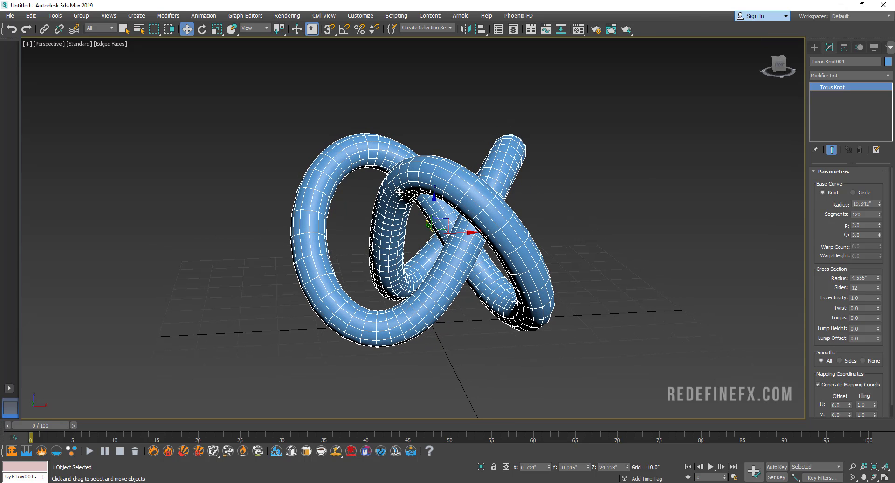
pyautogui.scroll(3, 399, 192)
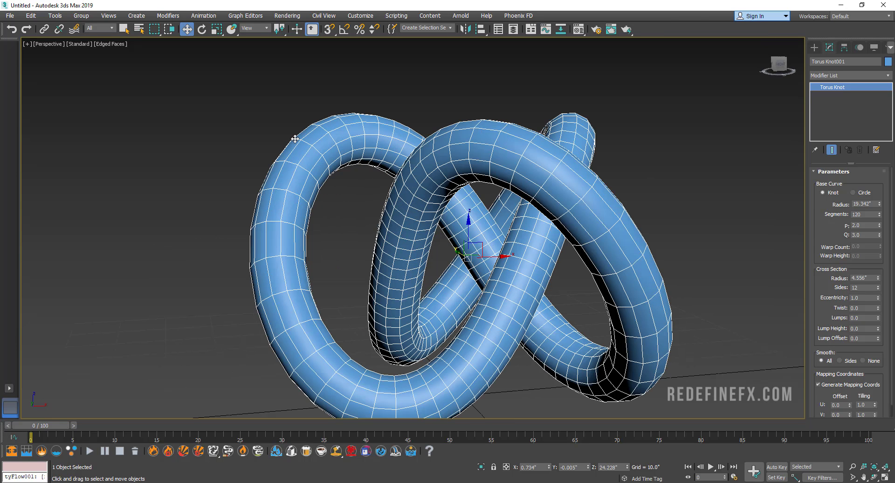
pyautogui.scroll(2, 477, 199)
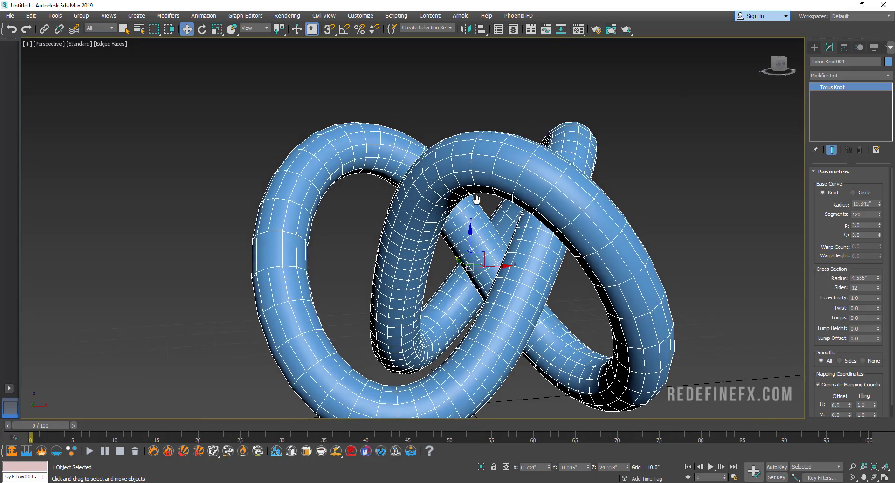
pyautogui.scroll(-4, 463, 191)
pyautogui.moveTo(462, 197)
pyautogui.keyDown('alt'); pyautogui.mouseDown(button='middle')
pyautogui.moveTo(465, 208)
pyautogui.moveTo(466, 191)
pyautogui.mouseUp(button='middle'); pyautogui.keyUp('alt')
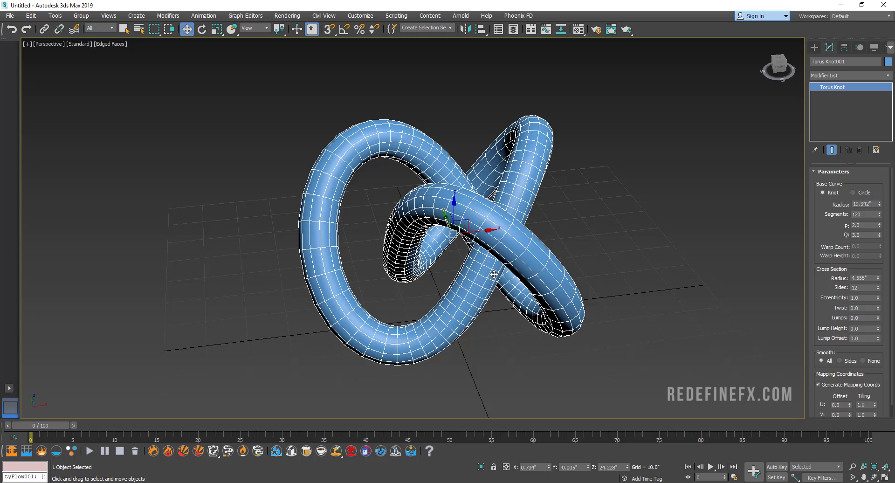
pyautogui.keyDown('alt'); pyautogui.moveTo(466, 228); pyautogui.dragTo(469, 219, button='middle'); pyautogui.keyUp('alt')
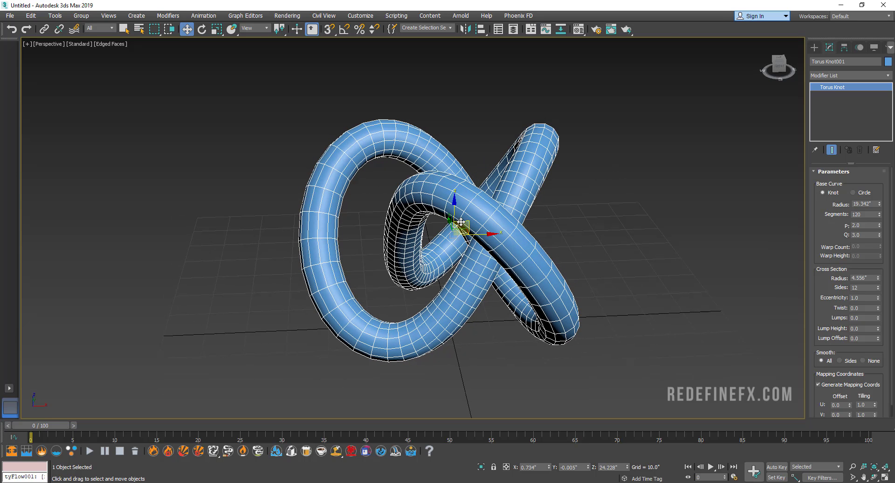
# Convert the knot to an Editable Poly and select its whole element
pyautogui.rightClick(819, 89)
pyautogui.click(846, 157)
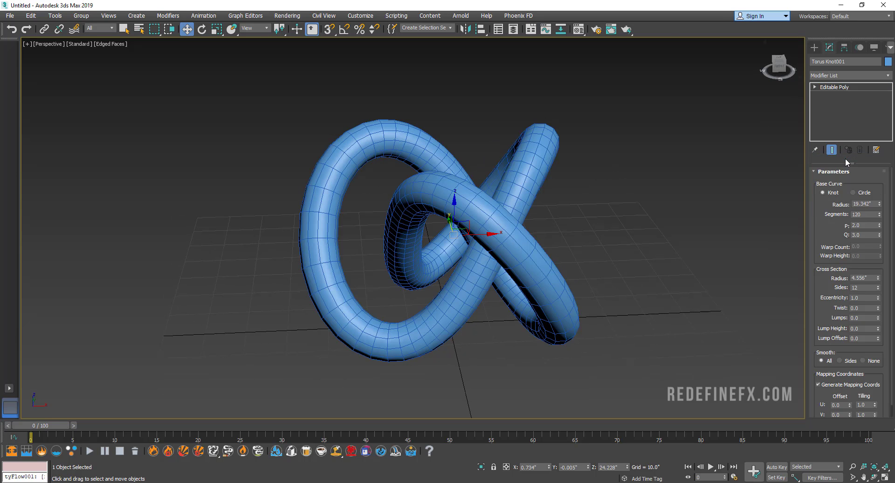
pyautogui.click(814, 87)
pyautogui.click(834, 127)
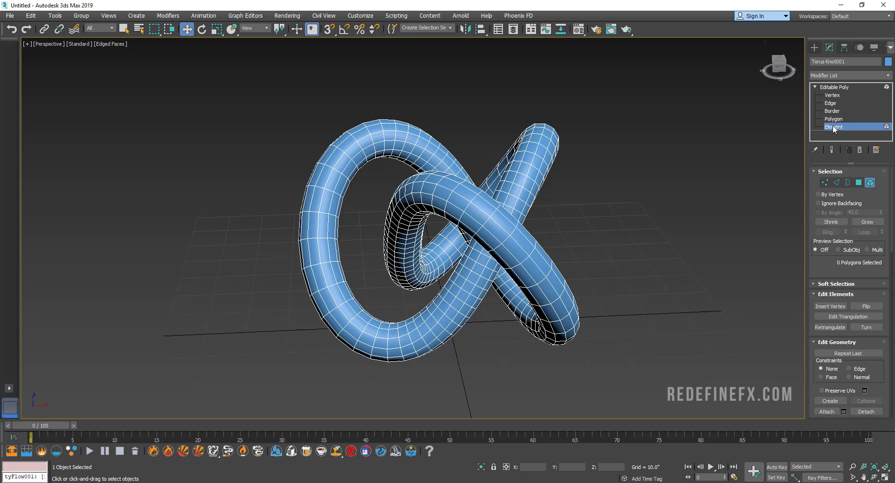
pyautogui.click(513, 183)
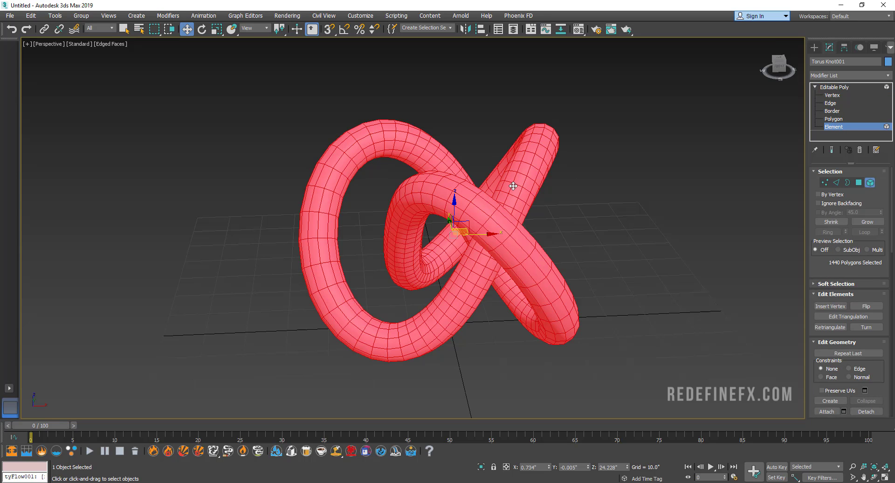
# Clone the element as an independent Copy and name it 'torus copy'
pyautogui.rightClick(513, 186)
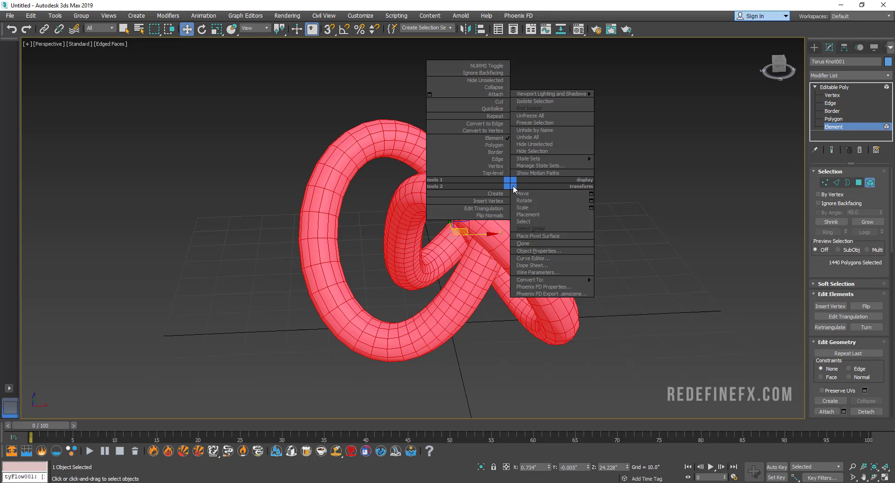
pyautogui.click(522, 243)
pyautogui.click(422, 224)
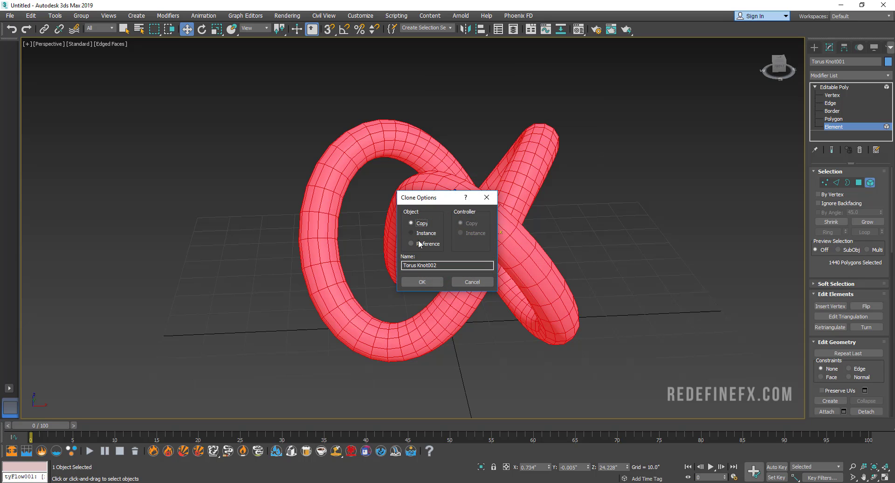
pyautogui.click(421, 282)
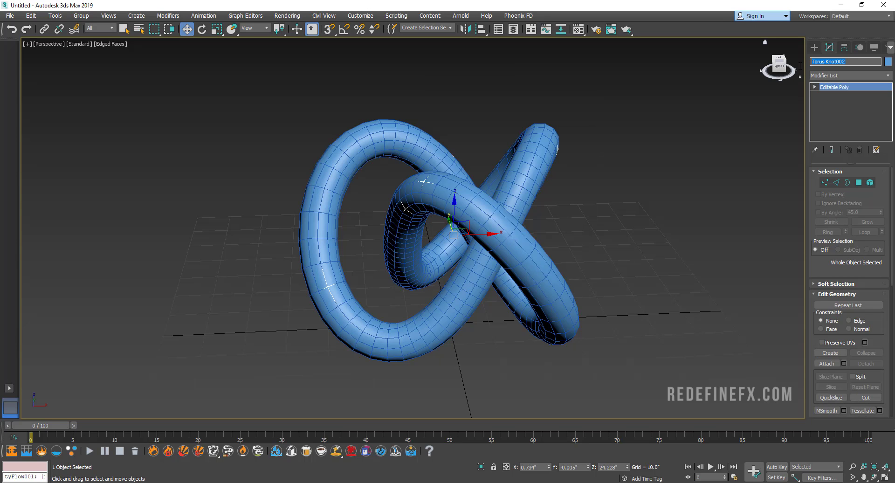
pyautogui.write('torus copy')
pyautogui.click(456, 196)
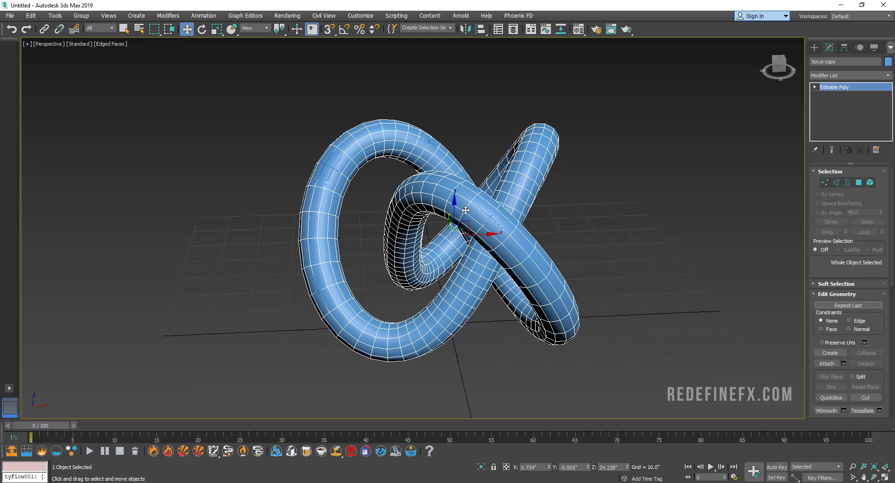
# Give the copied knot a material with a yellow Ambient colour
pyautogui.click(579, 29)
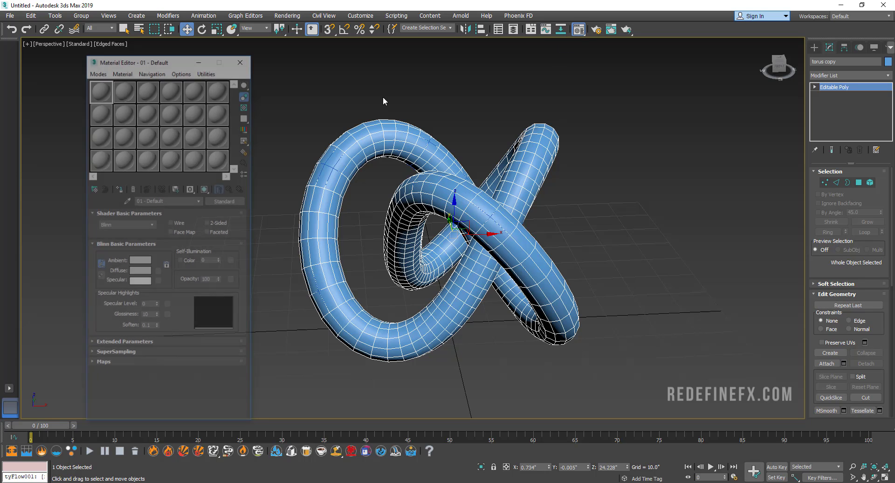
pyautogui.click(139, 260)
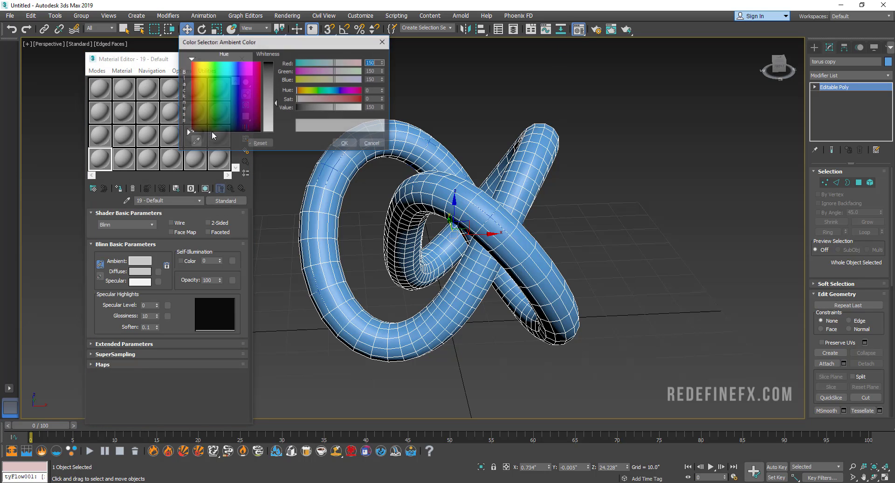
pyautogui.moveTo(252, 70); pyautogui.dragTo(198, 61)
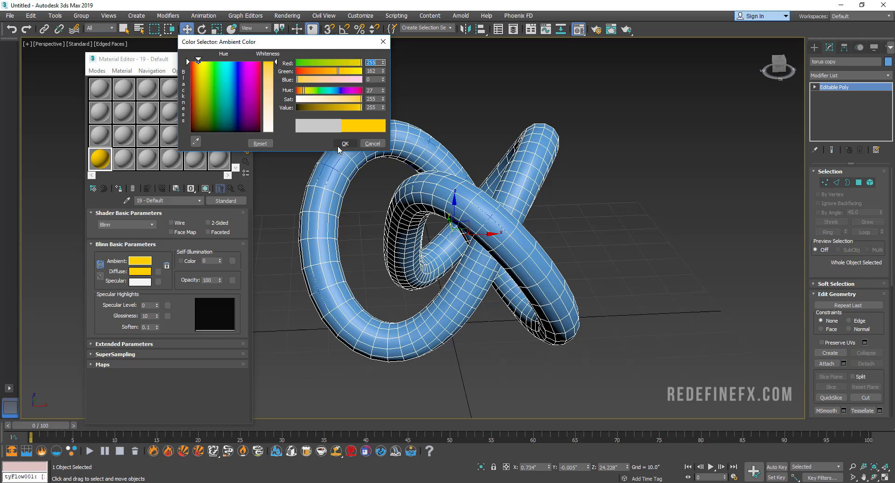
pyautogui.click(345, 143)
pyautogui.click(120, 189)
pyautogui.click(199, 59)
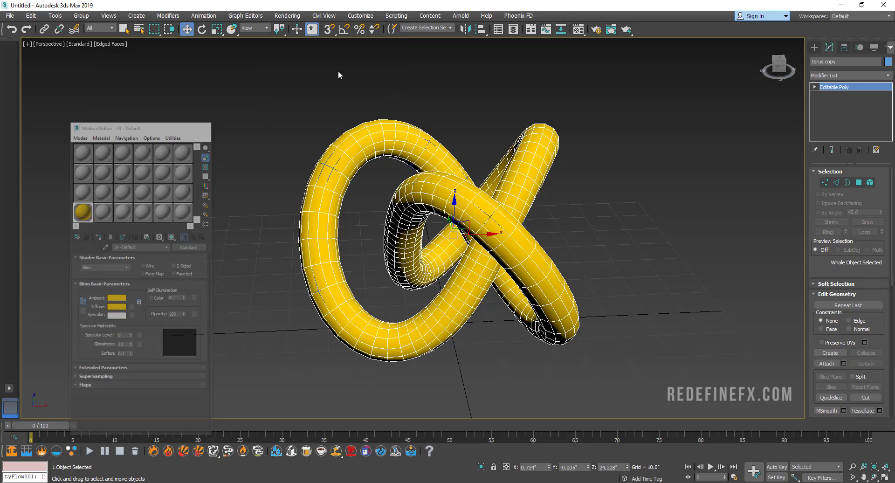
# Extrude all the copy's polygons by 2.0 along their Local Normals
pyautogui.click(814, 88)
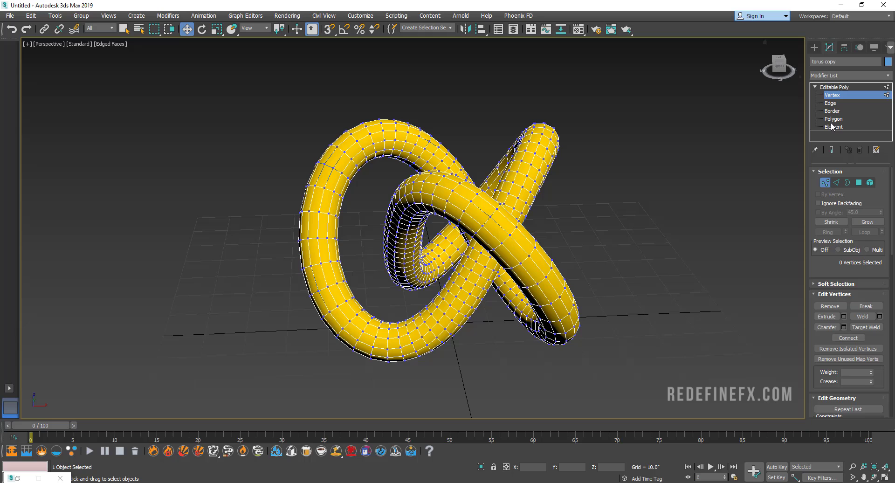
pyautogui.click(833, 120)
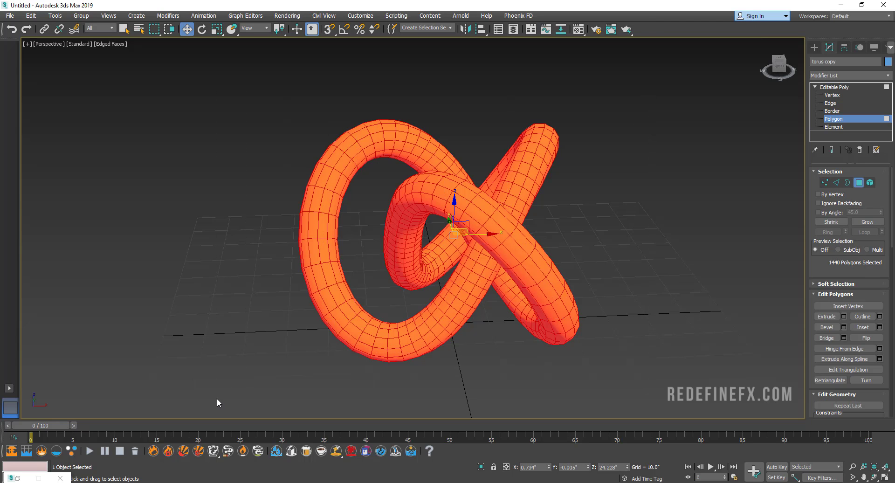
pyautogui.click(844, 316)
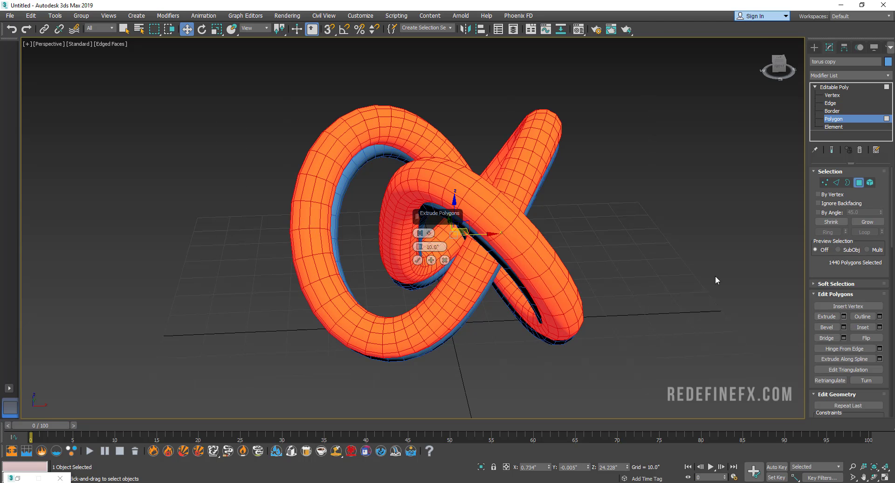
pyautogui.moveTo(422, 233)
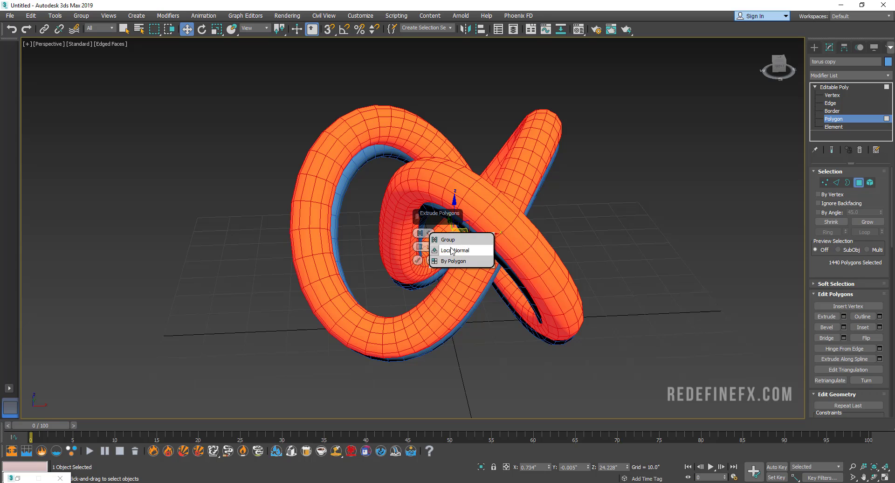
pyautogui.click(452, 250)
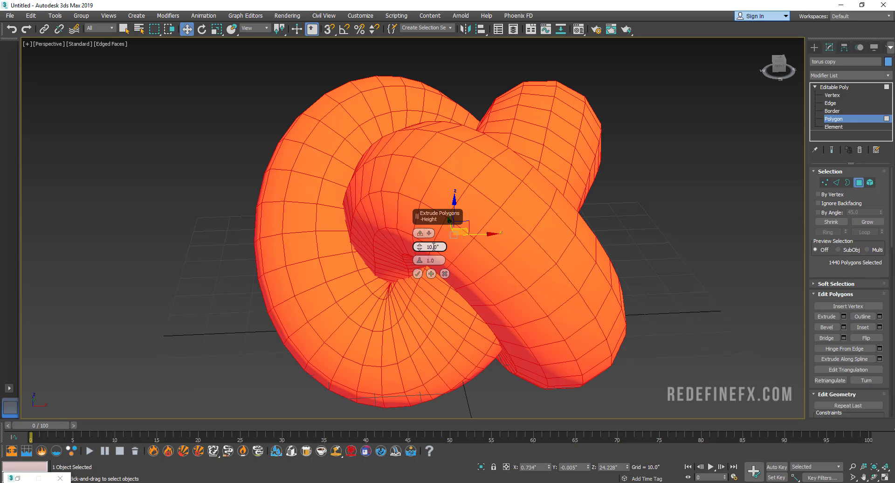
pyautogui.write('2')
pyautogui.press('Return')
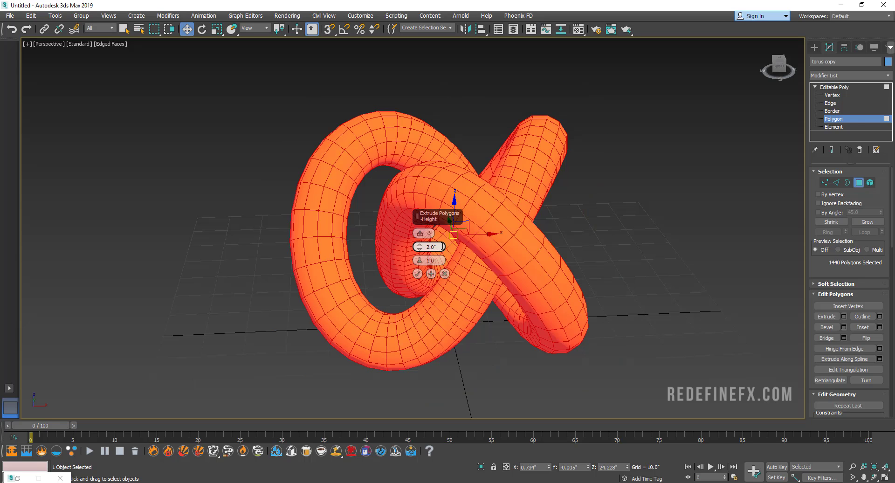
pyautogui.click(418, 274)
# Reselect all of the copy's polygons and scroll to the Detach controls
pyautogui.click(673, 396)
pyautogui.moveTo(675, 393); pyautogui.dragTo(676, 394)
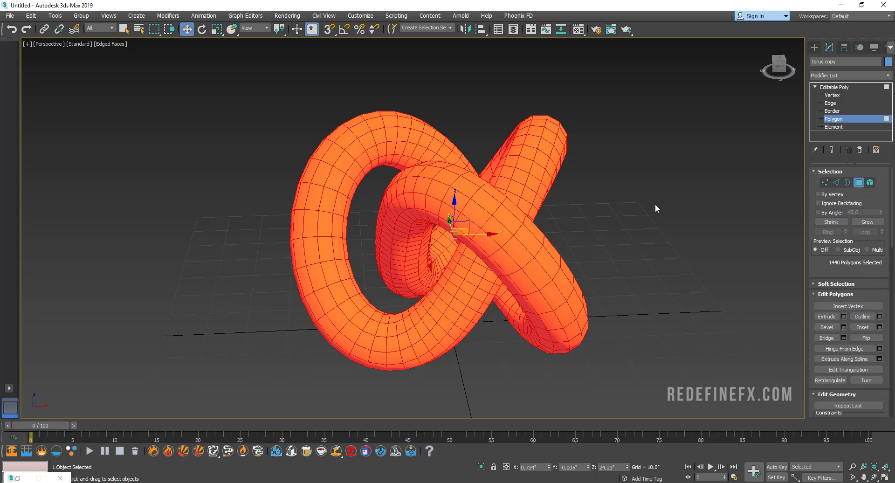
pyautogui.moveTo(834, 267); pyautogui.dragTo(828, 180)
# Detach the selected polygons as a clone named Object001 and select it
pyautogui.click(866, 377)
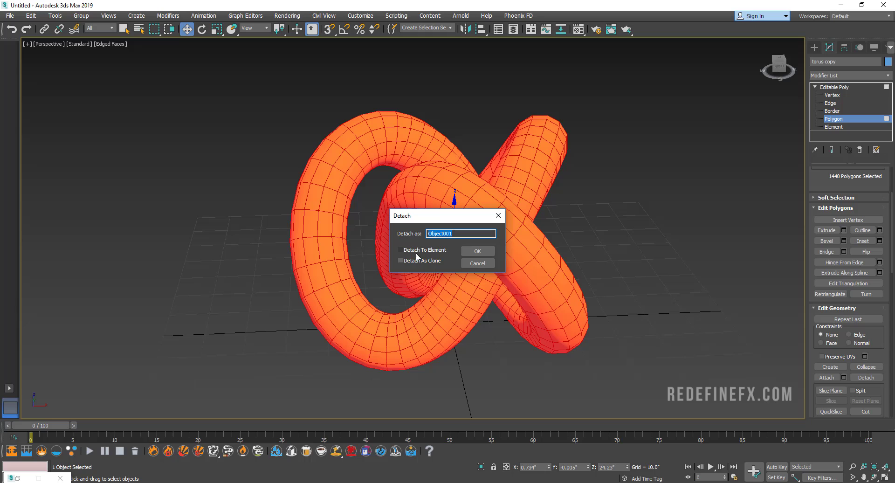
pyautogui.click(433, 261)
pyautogui.click(475, 251)
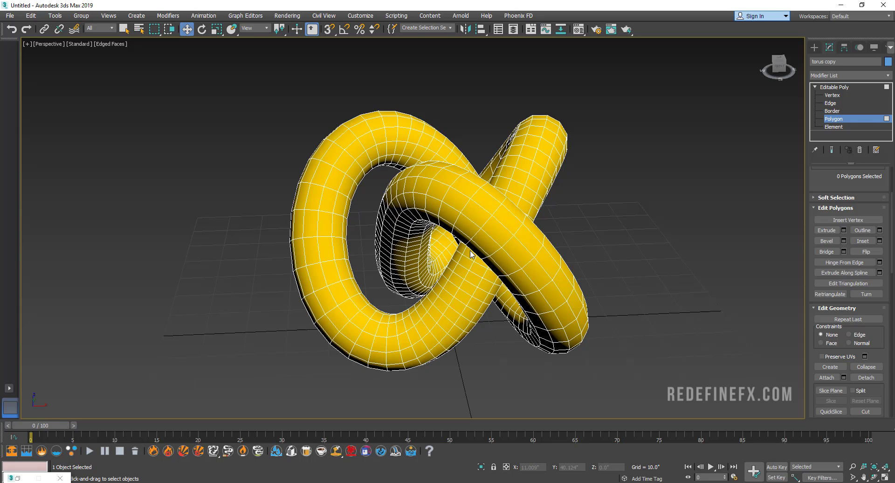
pyautogui.click(835, 87)
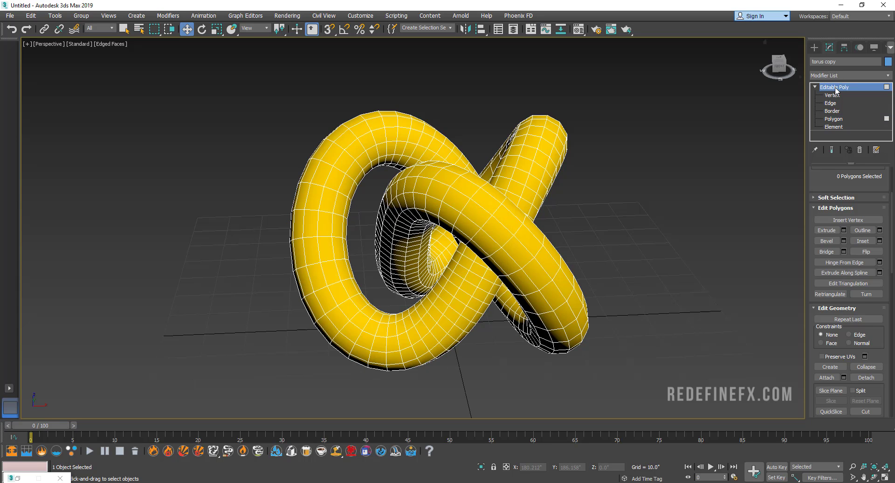
pyautogui.click(487, 197)
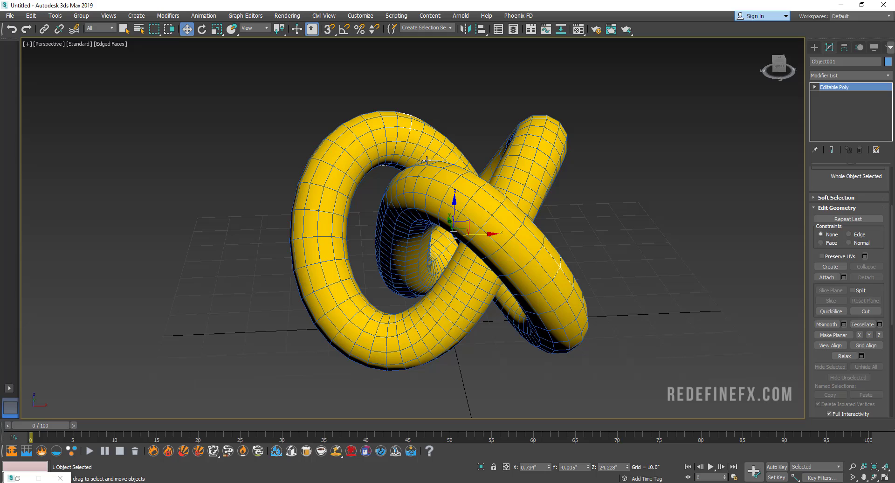
# Assign the detached shell a new material with a bright green Ambient colour
pyautogui.click(578, 29)
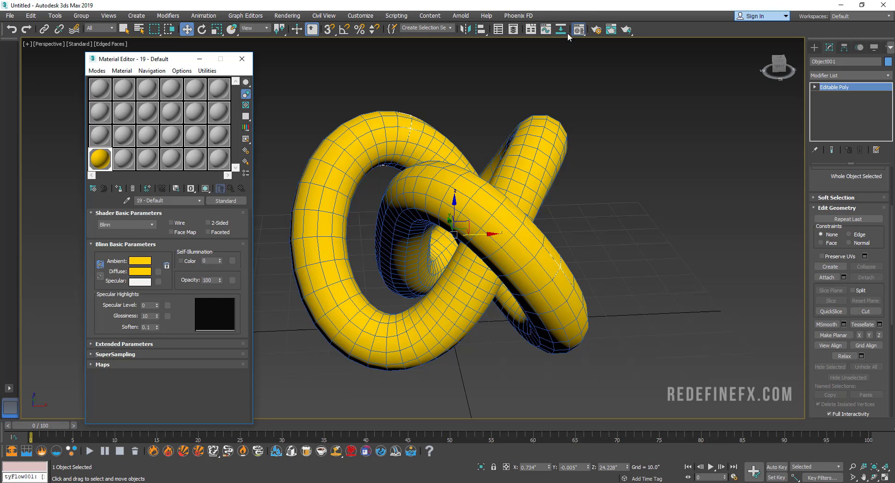
pyautogui.click(148, 158)
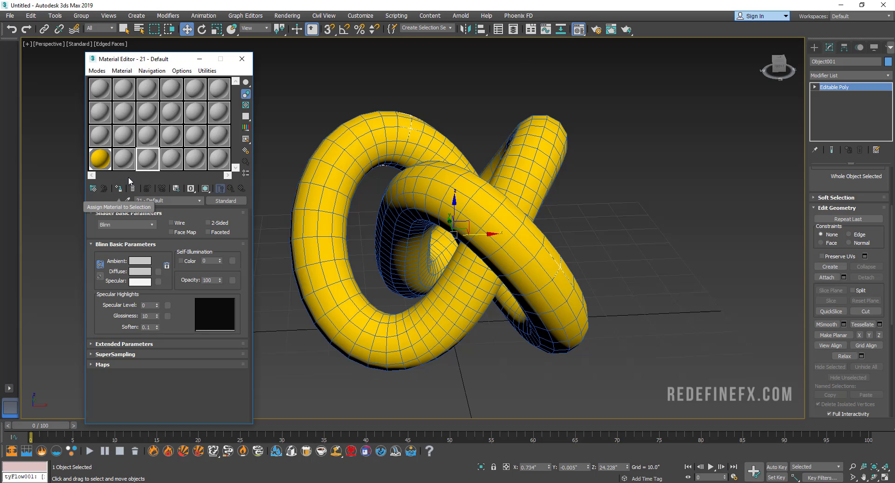
pyautogui.click(140, 261)
pyautogui.moveTo(207, 70); pyautogui.dragTo(213, 62)
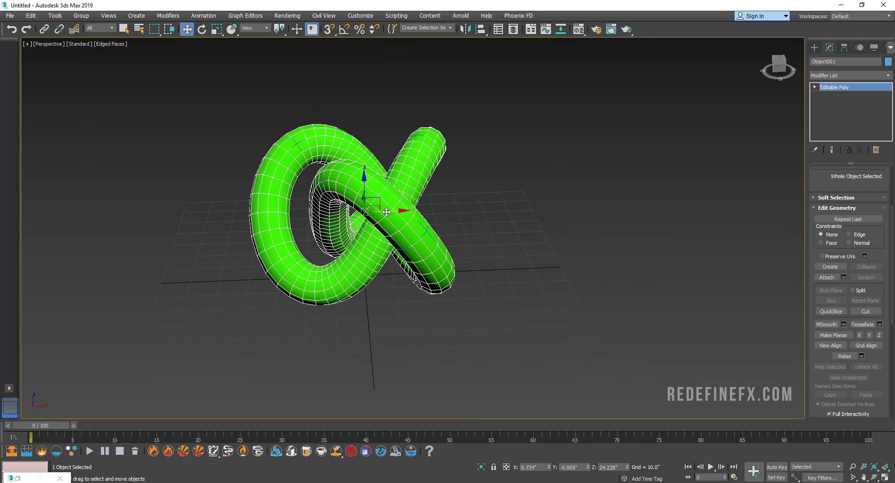
# Move the shells aside to check the blue knot, then isolate the green shell and select its name
pyautogui.moveTo(386, 212)
pyautogui.keyDown('shift'); pyautogui.mouseDown()
pyautogui.moveTo(554, 204)
pyautogui.moveTo(577, 191)
pyautogui.mouseUp(); pyautogui.keyUp('shift')
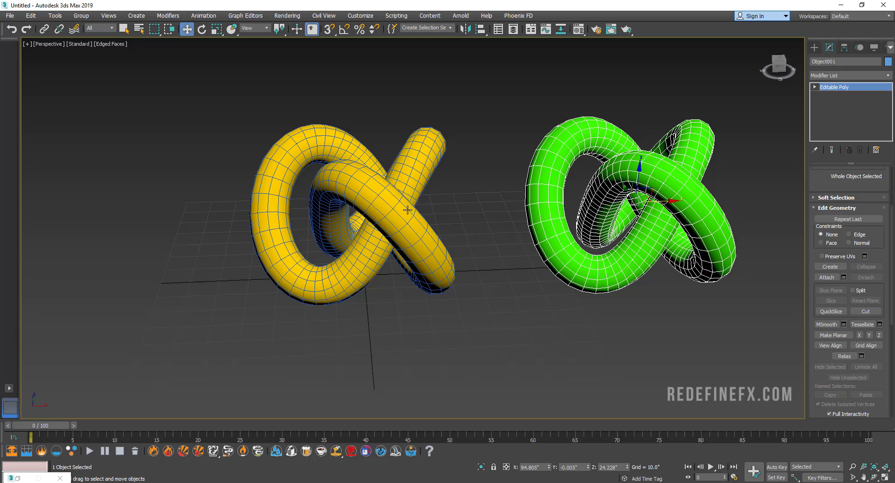
pyautogui.click(380, 208)
pyautogui.keyDown('shift'); pyautogui.moveTo(380, 208); pyautogui.dragTo(375, 207); pyautogui.keyUp('shift')
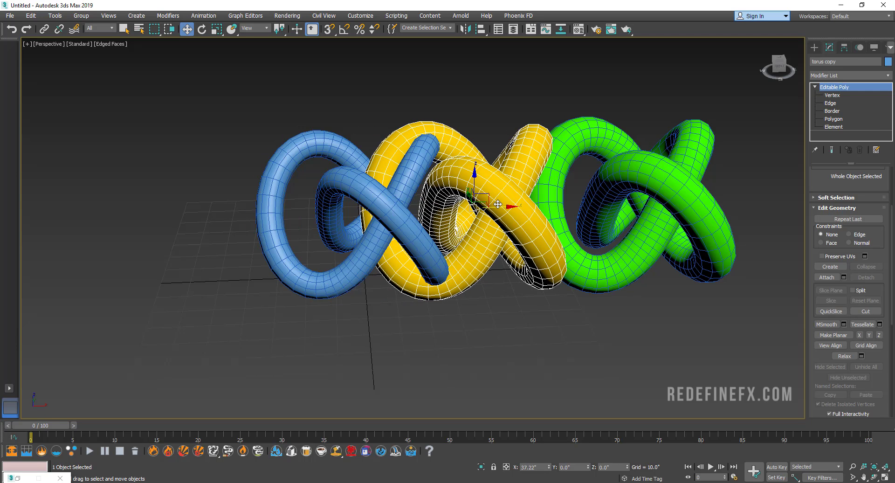
pyautogui.click(352, 198)
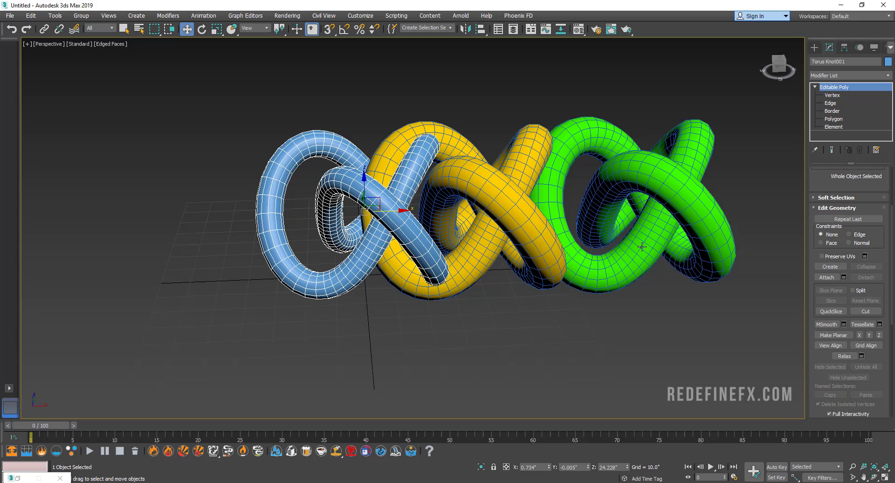
pyautogui.click(580, 227)
pyautogui.hotkey('alt', 'q')
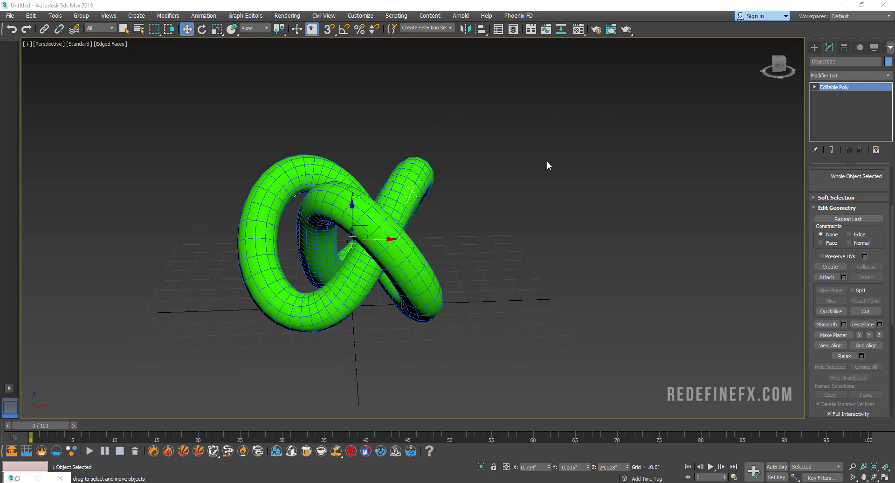
pyautogui.moveTo(836, 61); pyautogui.dragTo(805, 62)
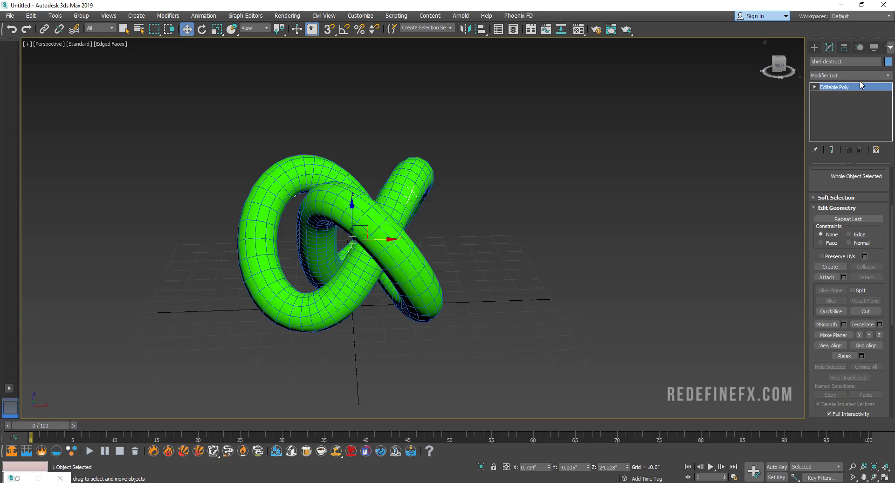
# Add a Shell modifier to shell destruct with a 1.0 outer amount
pyautogui.click(888, 76)
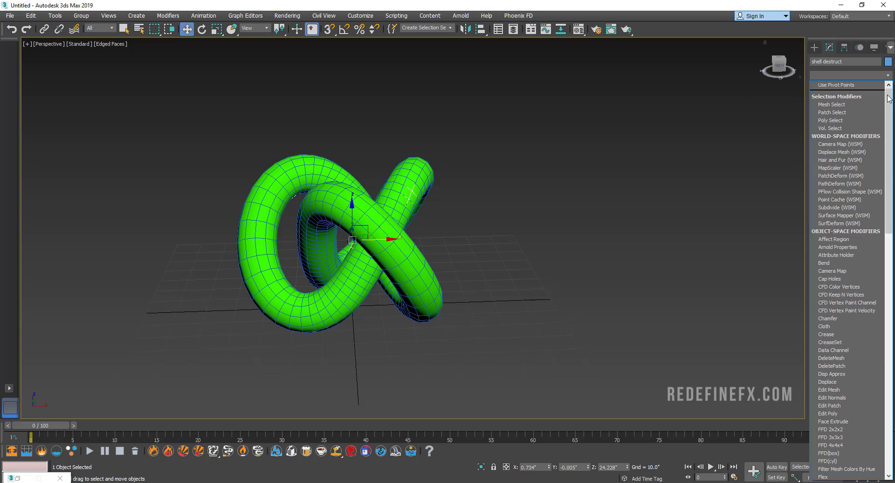
pyautogui.scroll(-20, 845, 306)
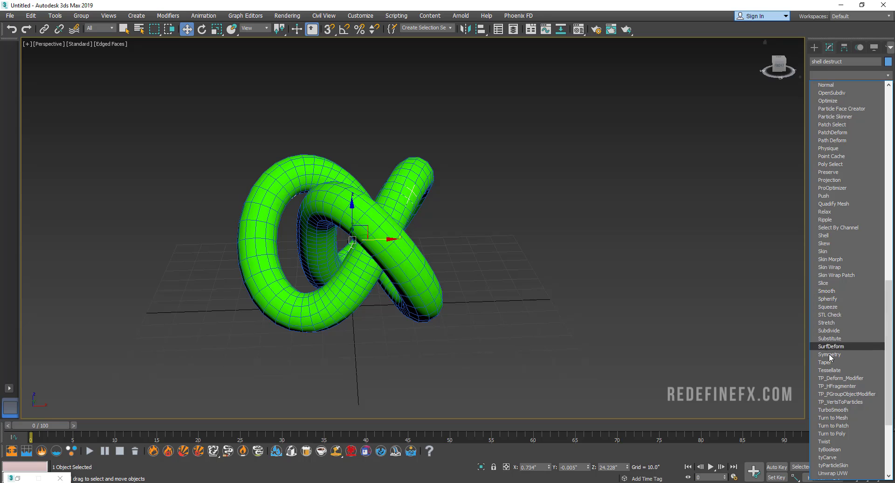
pyautogui.click(828, 236)
pyautogui.scroll(2, 865, 227)
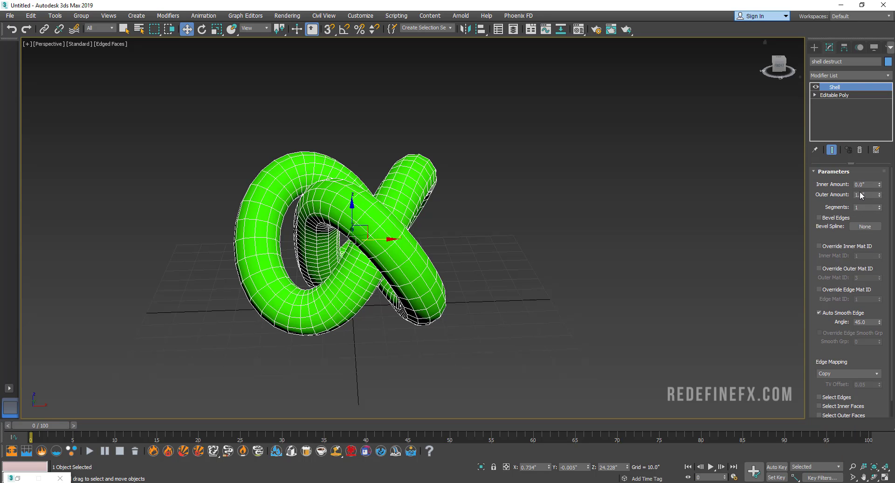
pyautogui.moveTo(869, 194); pyautogui.dragTo(848, 195)
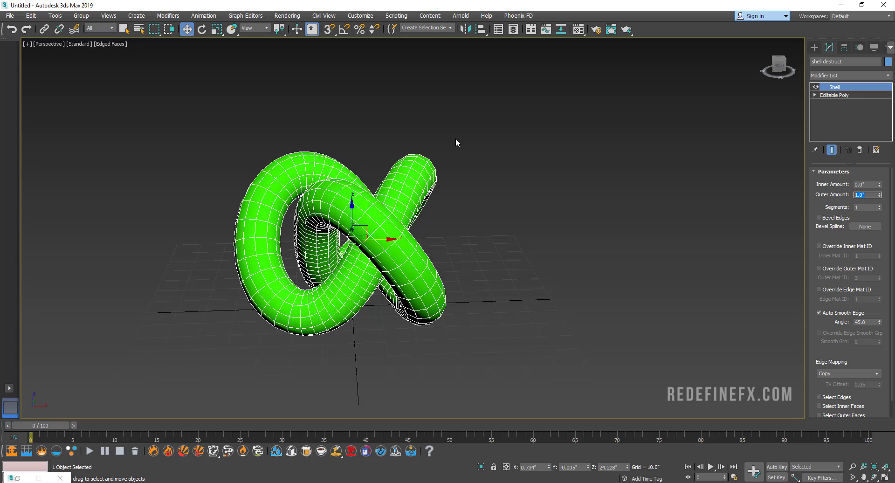
# Collapse the shell's stack and convert it to an Editable Poly
pyautogui.rightClick(823, 95)
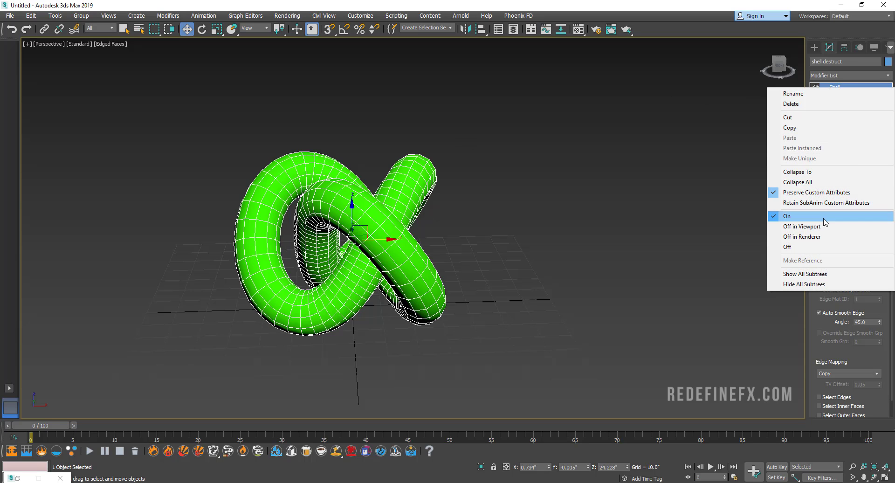
pyautogui.click(807, 183)
pyautogui.click(490, 274)
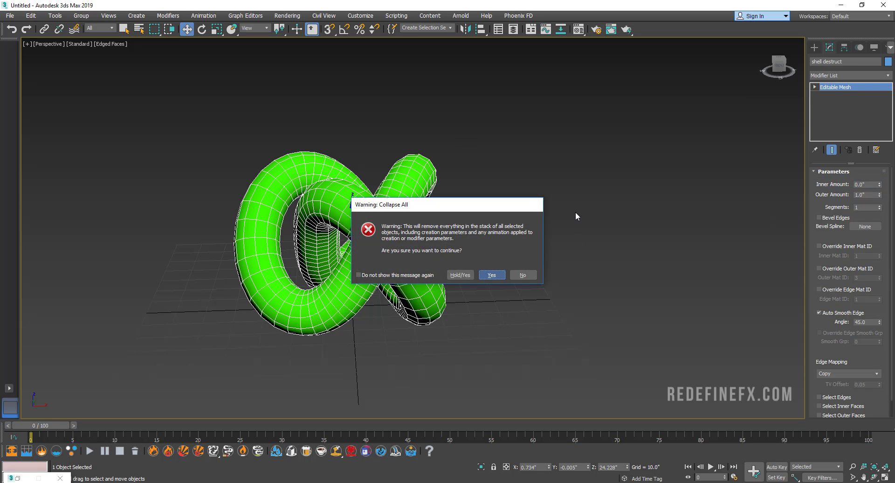
pyautogui.rightClick(833, 88)
pyautogui.click(854, 160)
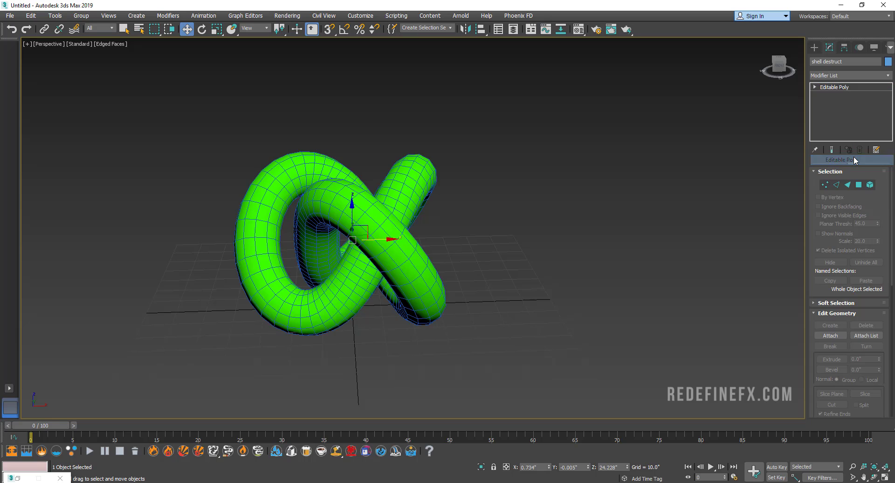
# Hide shell destruct, delete 'torus copy', then unhide shell destruct by name
pyautogui.rightClick(356, 206)
pyautogui.click(385, 175)
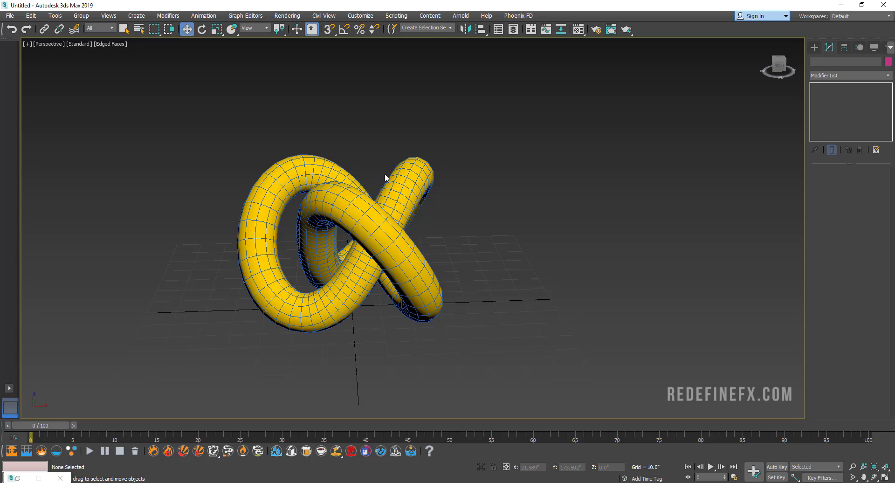
pyautogui.click(374, 216)
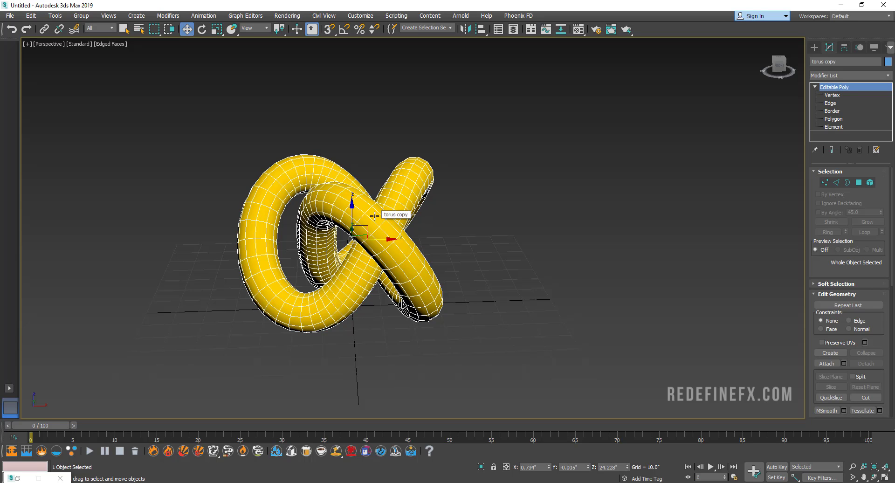
pyautogui.press('Delete')
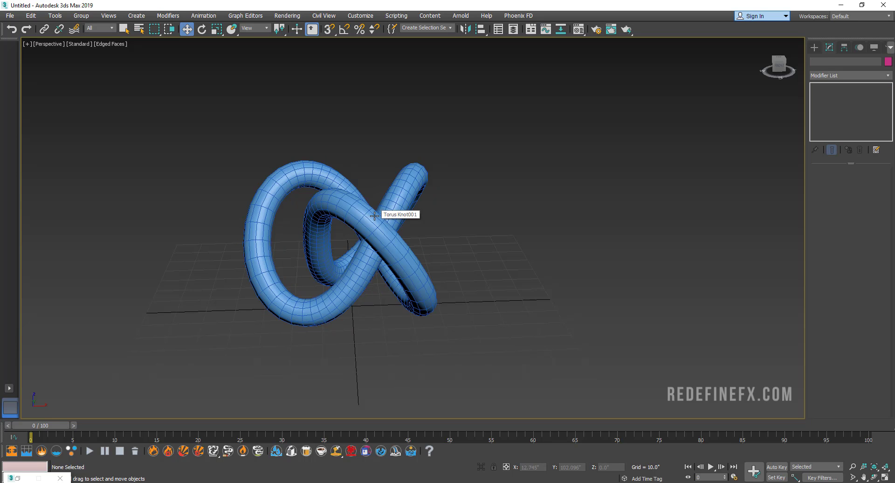
pyautogui.rightClick(452, 249)
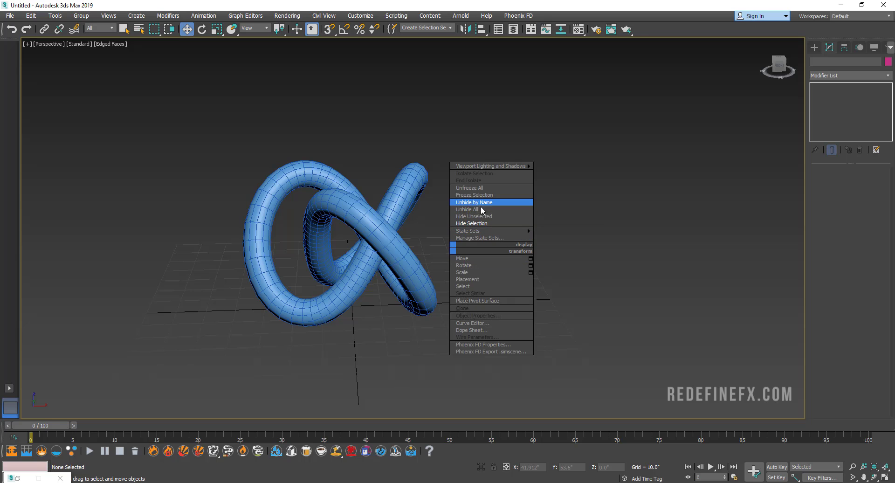
pyautogui.click(481, 204)
pyautogui.click(44, 68)
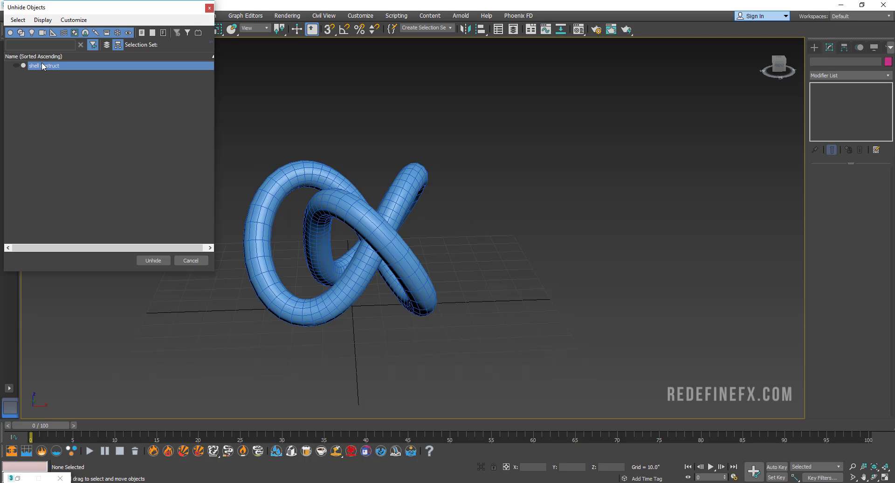
pyautogui.doubleClick(46, 68)
# Slide shell destruct aside, make it see-through with Alt+X, and orbit to compare with the blue knot
pyautogui.click(381, 217)
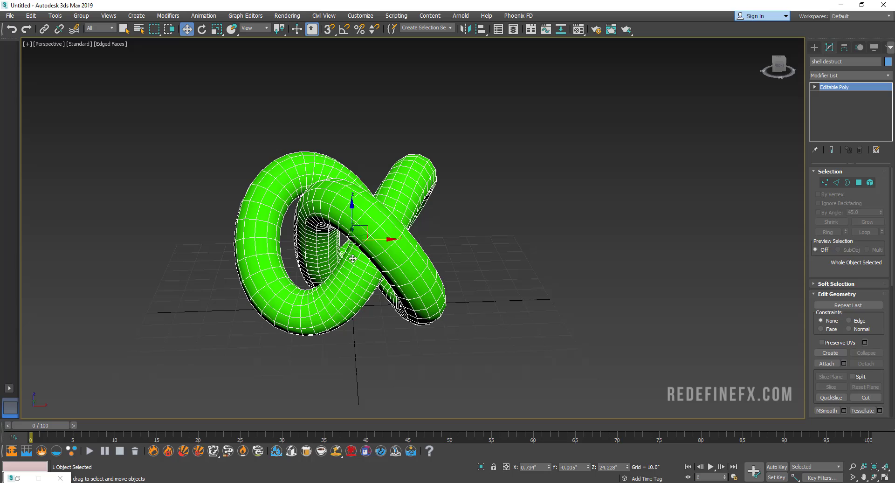
pyautogui.moveTo(379, 239); pyautogui.dragTo(446, 242)
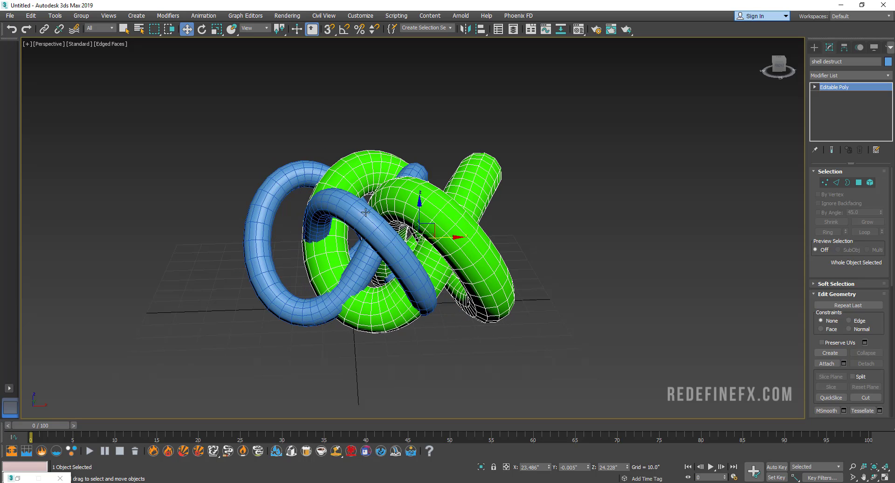
pyautogui.keyDown('alt'); pyautogui.moveTo(357, 212); pyautogui.dragTo(393, 208, button='middle'); pyautogui.keyUp('alt')
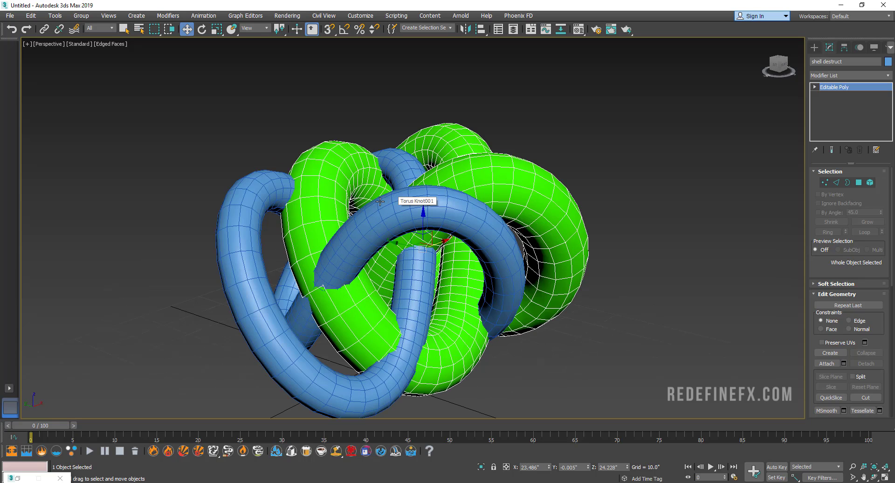
pyautogui.hotkey('alt', 'x')
pyautogui.scroll(3, 371, 194)
pyautogui.scroll(4, 371, 195)
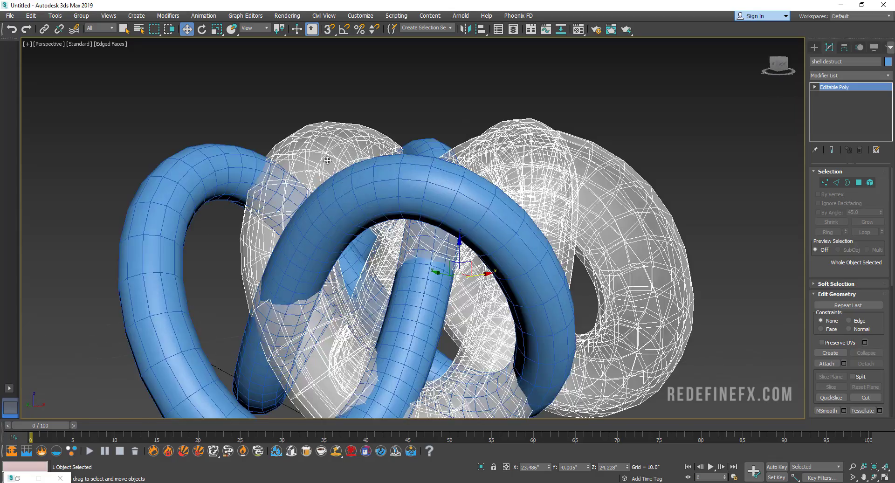
pyautogui.keyDown('alt'); pyautogui.moveTo(371, 195); pyautogui.dragTo(463, 122, button='middle'); pyautogui.keyUp('alt')
pyautogui.keyDown('alt'); pyautogui.moveTo(385, 283); pyautogui.dragTo(271, 122, button='middle'); pyautogui.keyUp('alt')
pyautogui.scroll(5, 272, 121)
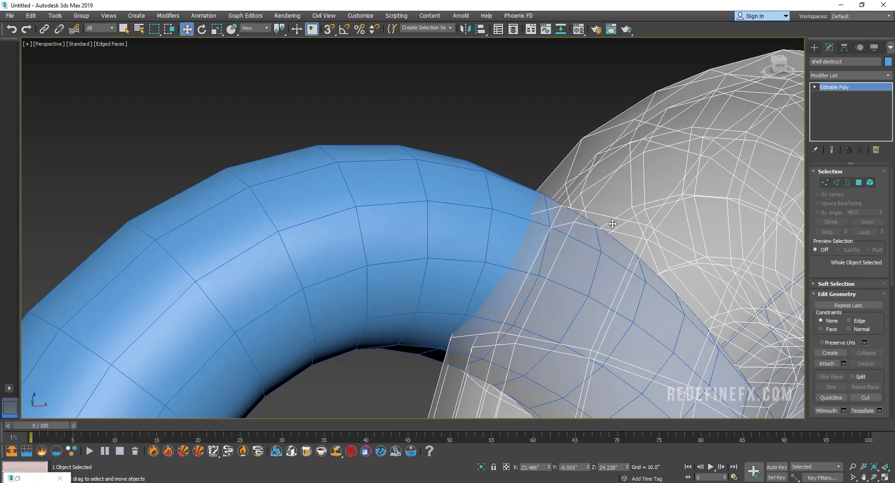
pyautogui.scroll(-10, 466, 178)
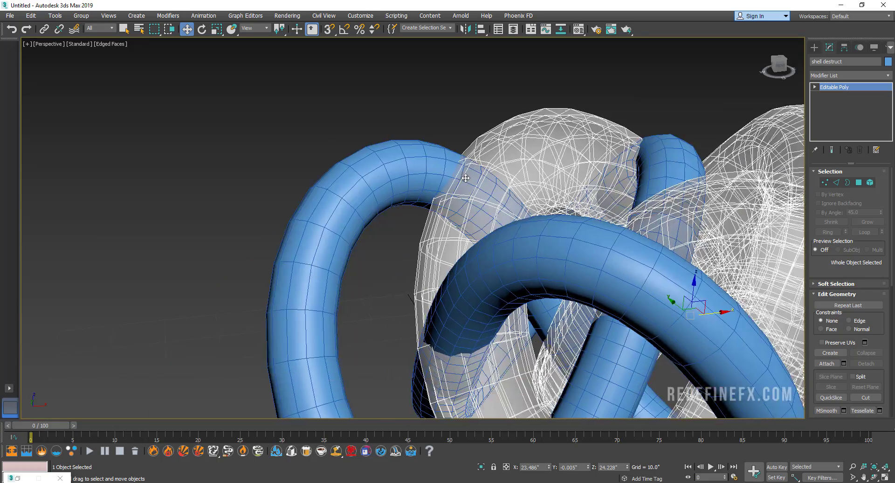
pyautogui.scroll(-8, 466, 178)
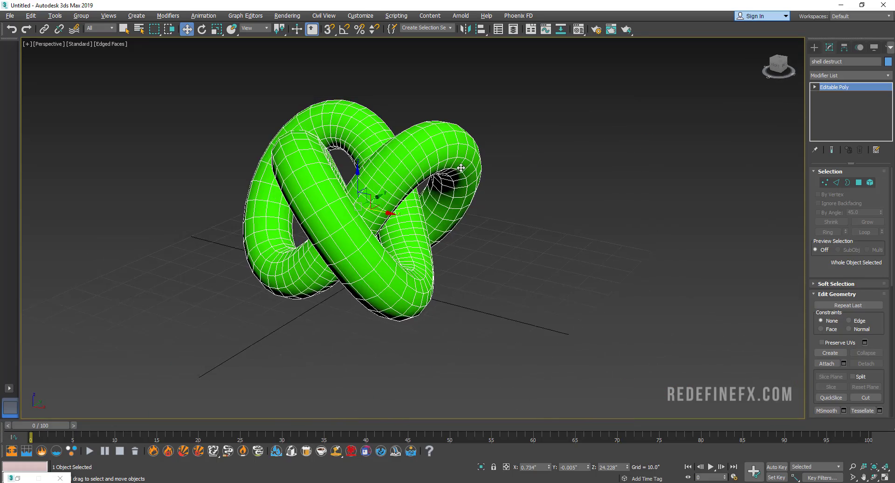
# Create tyFlow001 and add a Birth Shape event sourcing the shell destruct knot
pyautogui.click(814, 47)
pyautogui.click(866, 152)
pyautogui.moveTo(647, 271); pyautogui.dragTo(673, 297)
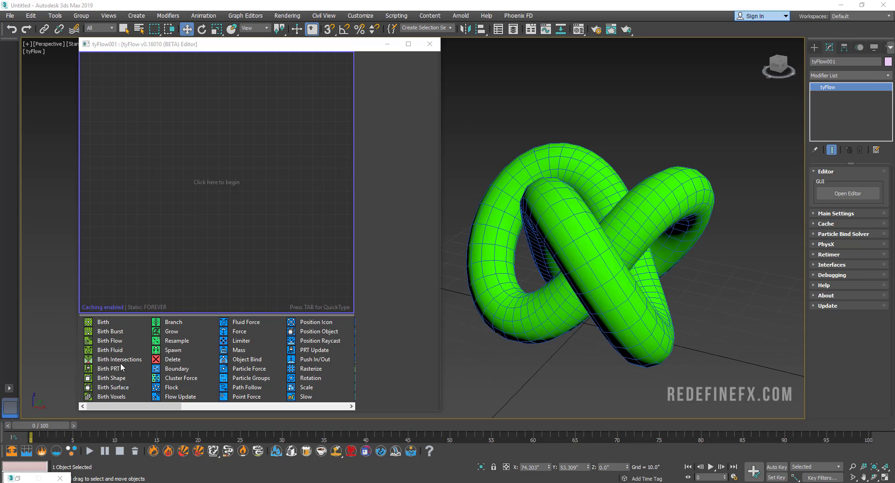
pyautogui.moveTo(119, 383); pyautogui.dragTo(143, 108)
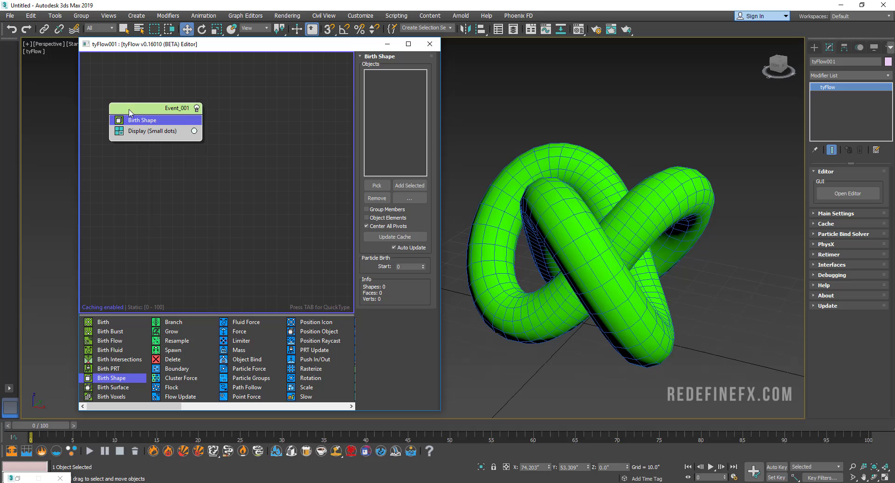
pyautogui.click(374, 186)
pyautogui.click(534, 149)
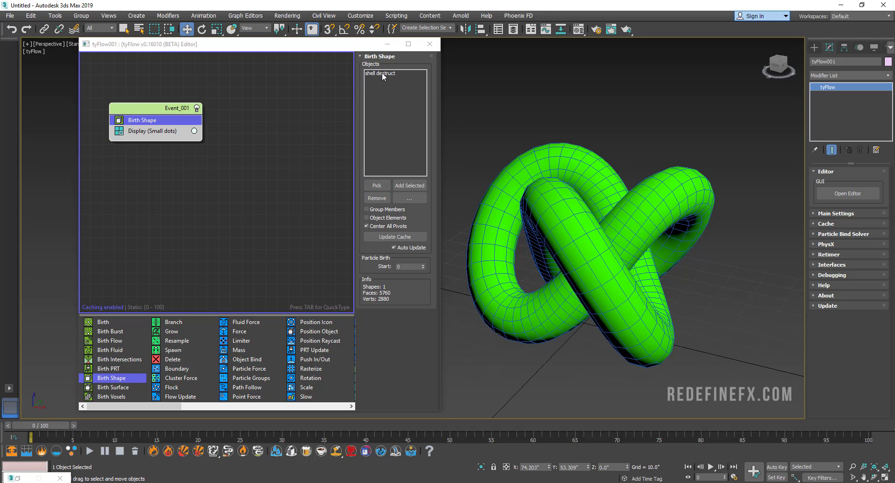
# Add a Voronoi Fracture operator to Event_001 with 1000 points
pyautogui.moveTo(184, 407); pyautogui.dragTo(154, 131)
pyautogui.click(395, 85)
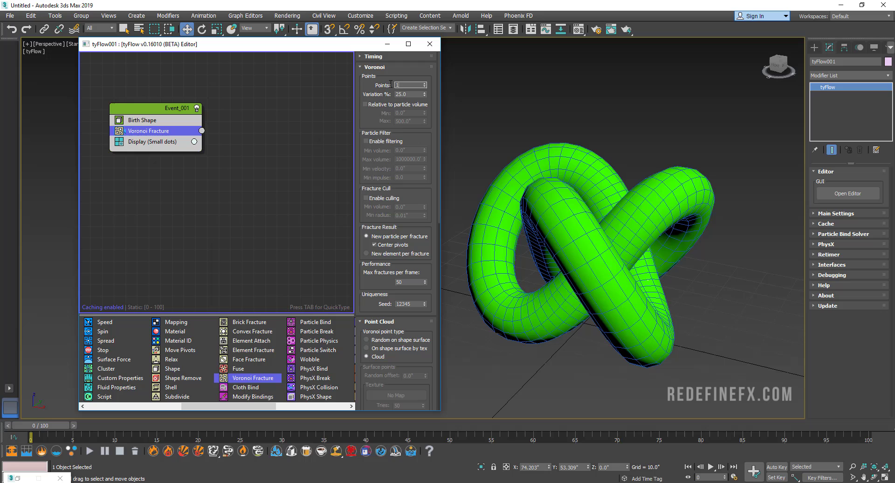
pyautogui.write('1000')
pyautogui.press('Return')
# Insert a PhysX Shape operator above Display and set Display Type to Geometry
pyautogui.click(316, 396)
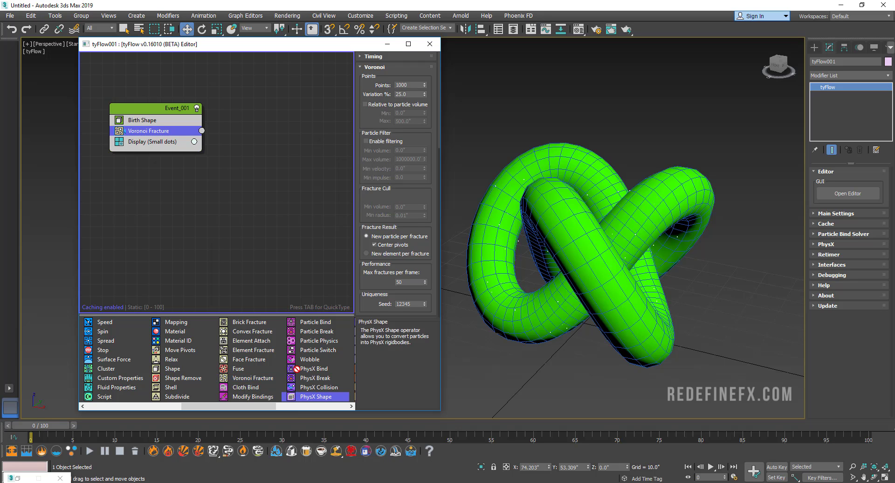
pyautogui.moveTo(316, 396); pyautogui.dragTo(154, 141)
pyautogui.click(152, 152)
pyautogui.click(394, 74)
pyautogui.click(375, 119)
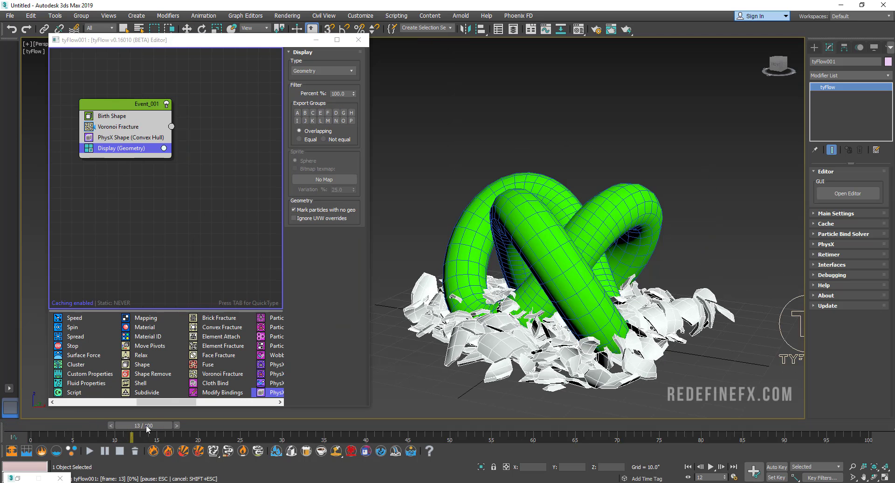
# Scrub to frame 25 and orbit around the crumbling debris
pyautogui.moveTo(195, 426); pyautogui.dragTo(266, 426)
pyautogui.press('w')
pyautogui.keyDown('alt'); pyautogui.moveTo(511, 255); pyautogui.dragTo(549, 208, button='middle'); pyautogui.keyUp('alt')
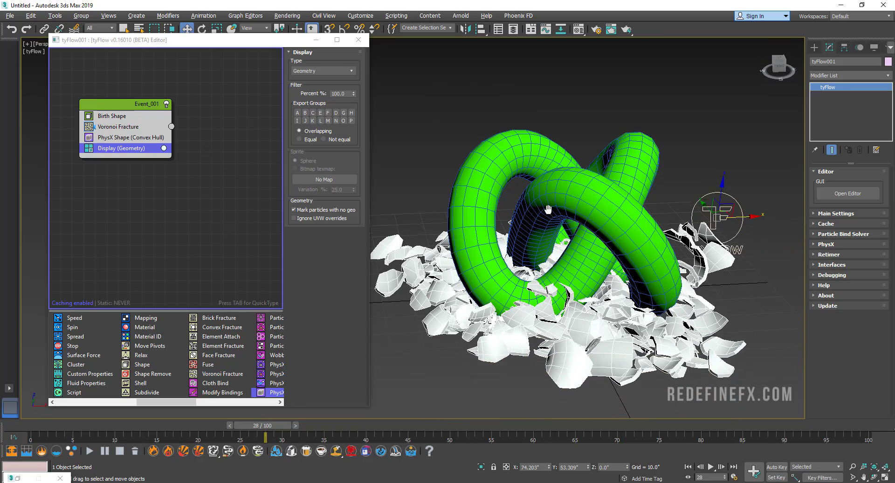
pyautogui.scroll(-2, 548, 209)
pyautogui.keyDown('alt'); pyautogui.moveTo(604, 244); pyautogui.dragTo(595, 241, button='middle'); pyautogui.keyUp('alt')
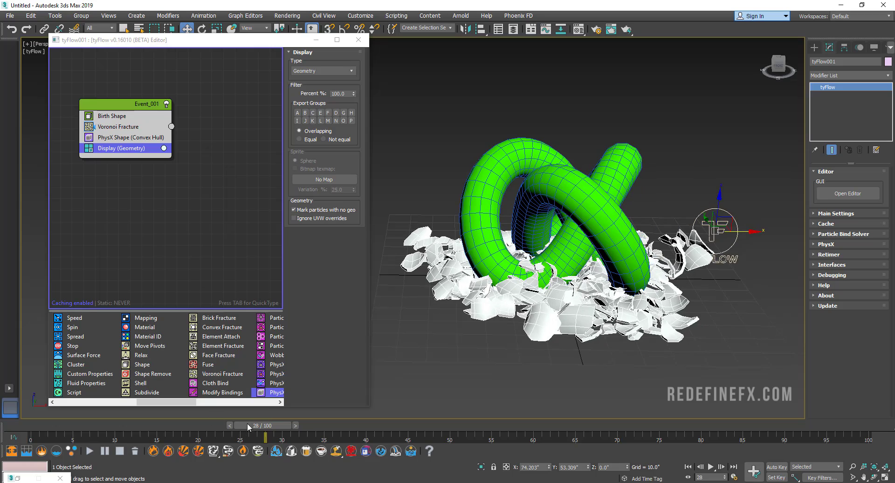
# Play the fracture simulation and rewind the time slider to frame 0
pyautogui.moveTo(249, 426); pyautogui.dragTo(40, 425)
pyautogui.click(710, 466)
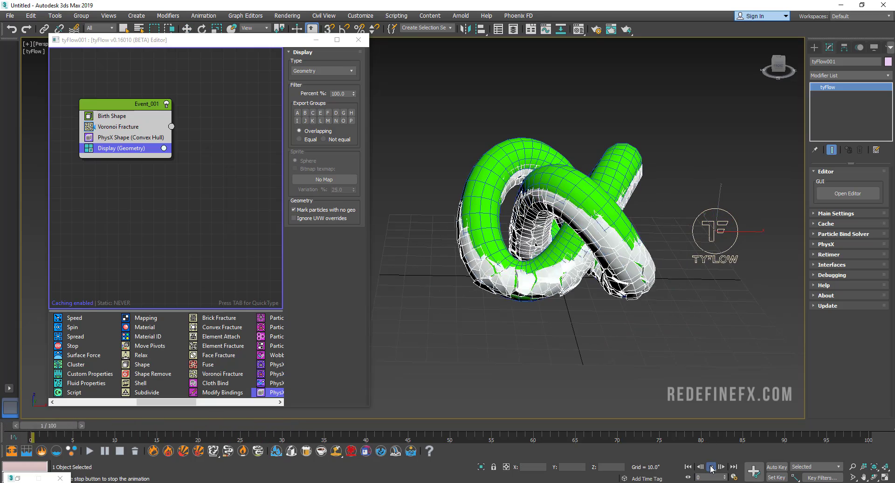
pyautogui.moveTo(243, 429); pyautogui.dragTo(39, 425)
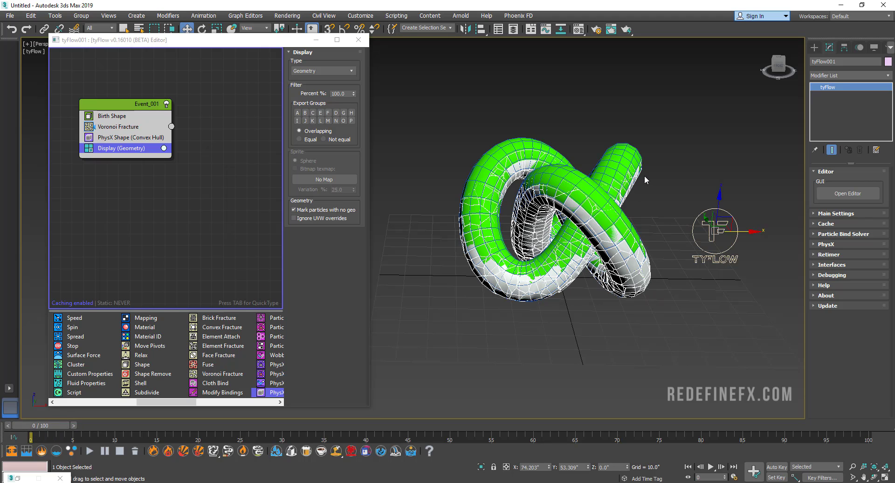
pyautogui.scroll(4, 579, 188)
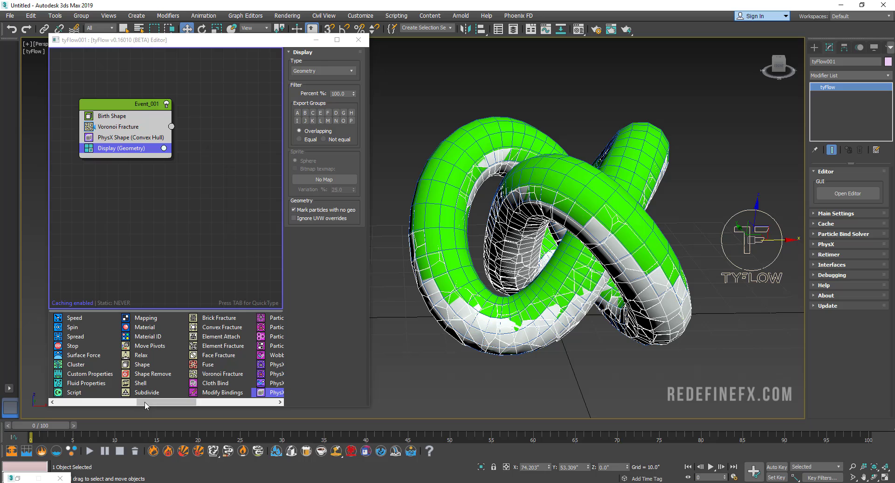
pyautogui.moveTo(156, 401); pyautogui.dragTo(177, 401)
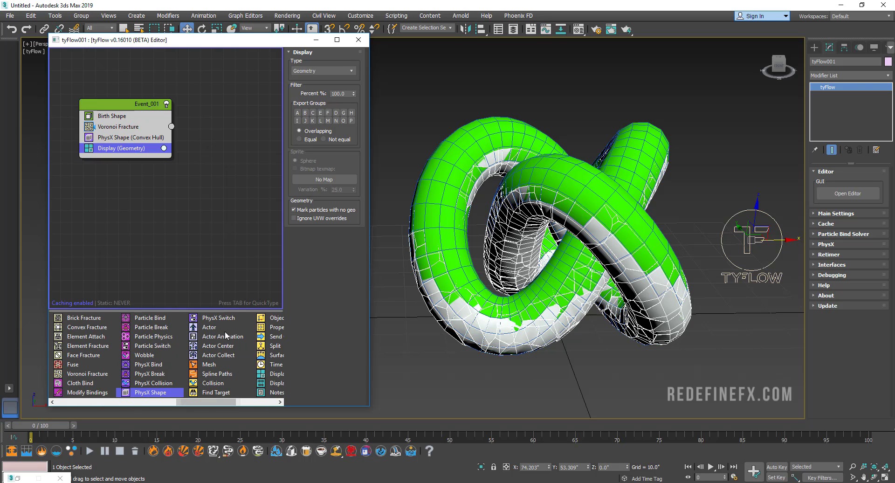
# Add a PhysX Switch set to Kinematic to Event_001, just above Display
pyautogui.moveTo(132, 175); pyautogui.dragTo(117, 142)
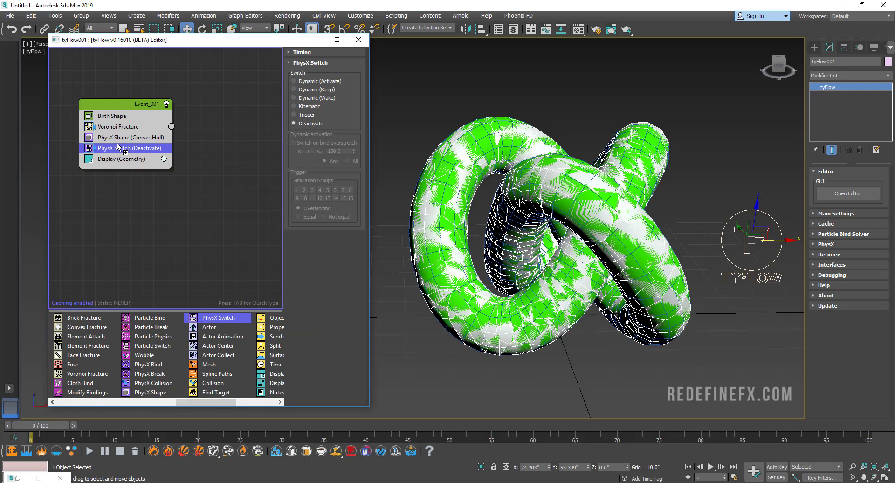
pyautogui.click(310, 107)
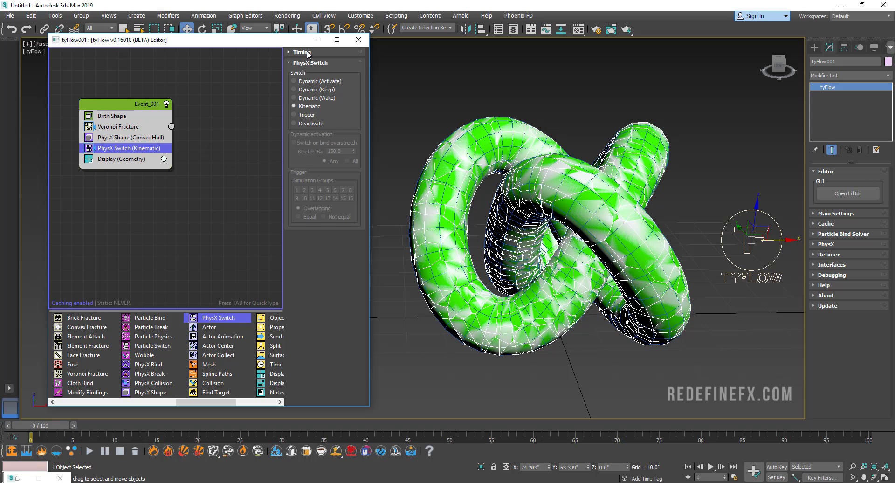
pyautogui.click(117, 119)
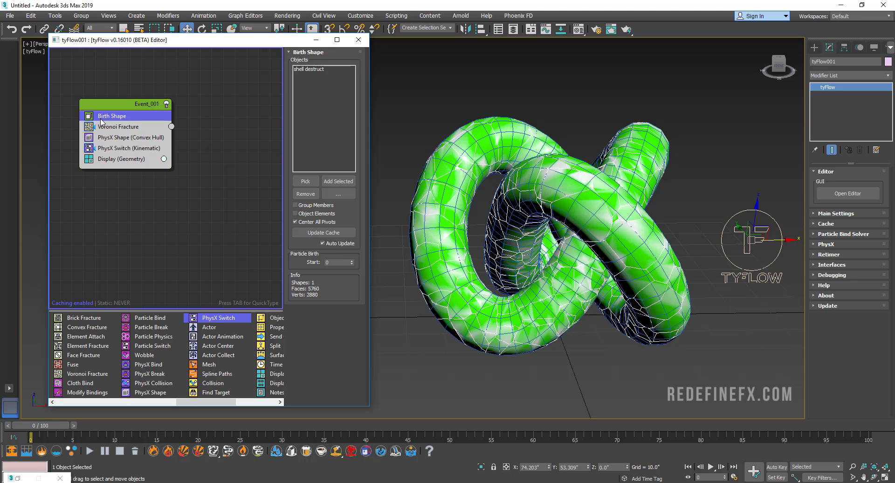
# Inspect the Voronoi Fracture, convex-hull PhysX Shape and Kinematic PhysX Switch rollouts
pyautogui.click(131, 127)
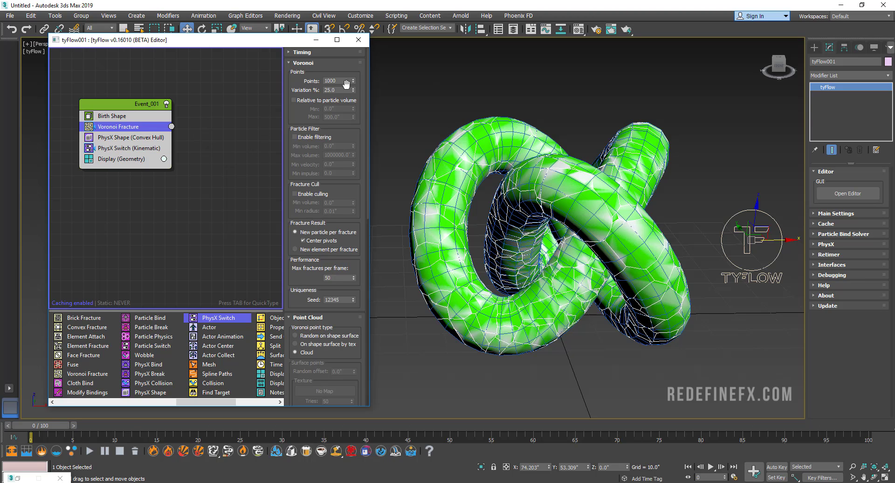
pyautogui.click(129, 138)
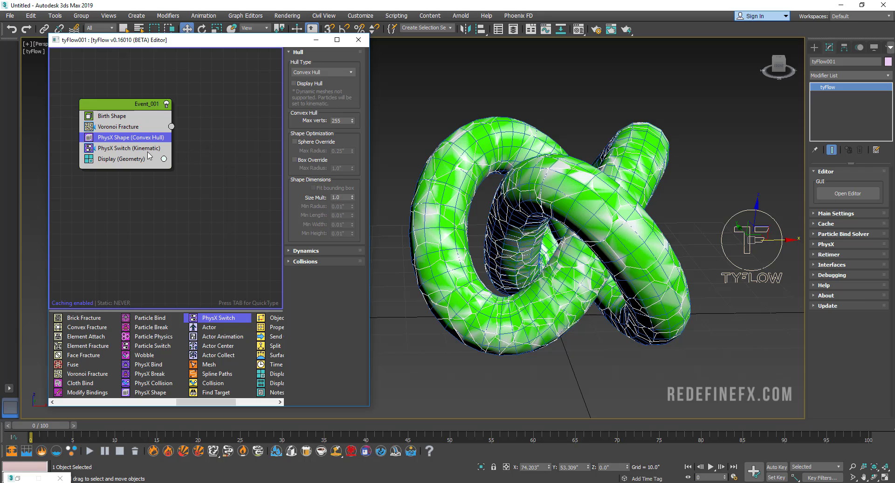
pyautogui.click(119, 152)
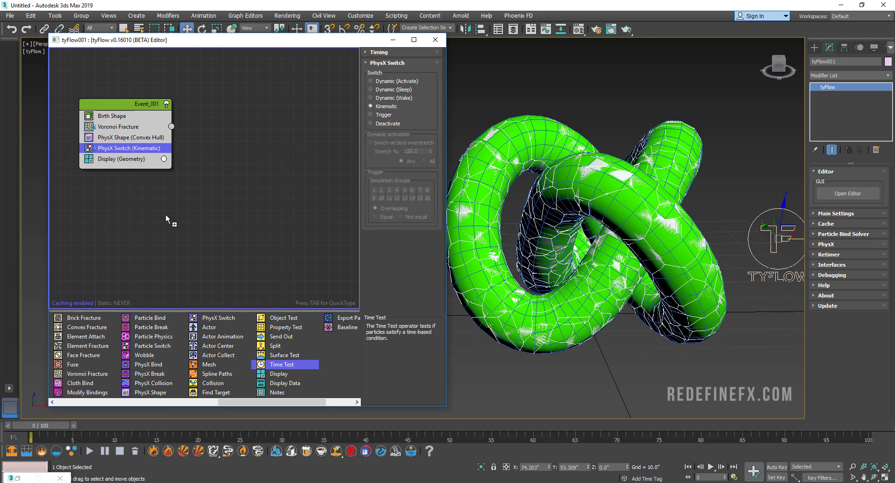
# Insert a Time Test (age 50, variation 50) above Display and start a new PhysX Shape event
pyautogui.moveTo(166, 214); pyautogui.dragTo(108, 159)
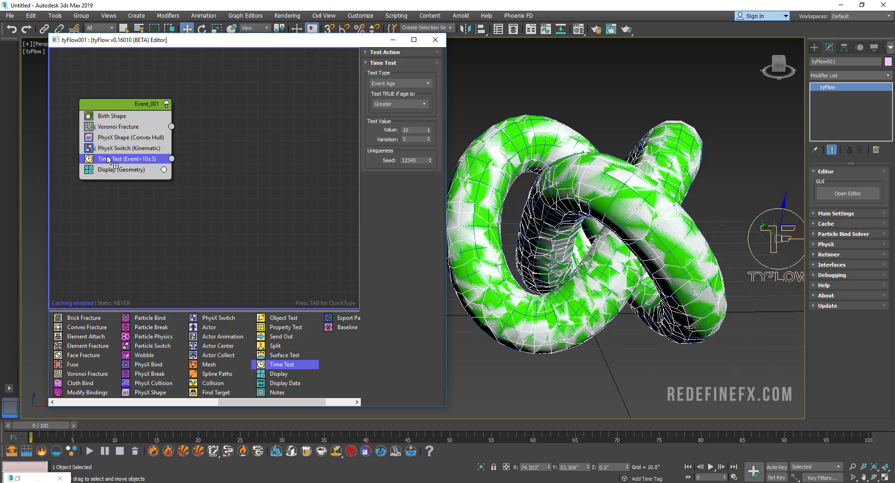
pyautogui.doubleClick(412, 129)
pyautogui.write('50')
pyautogui.press('Return')
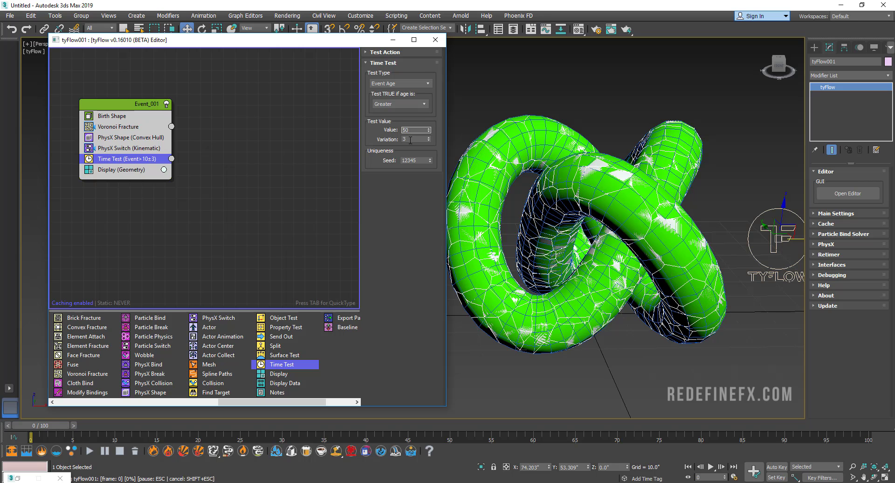
pyautogui.press('Tab')
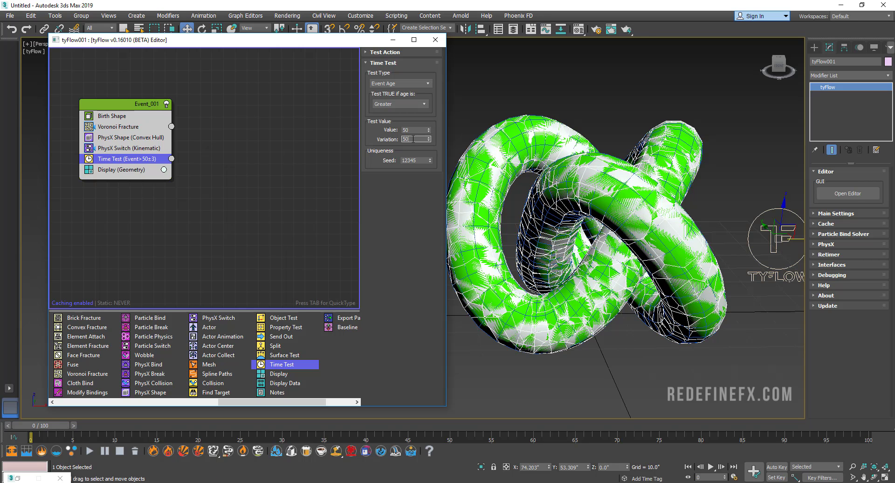
pyautogui.write('50')
pyautogui.press('Return')
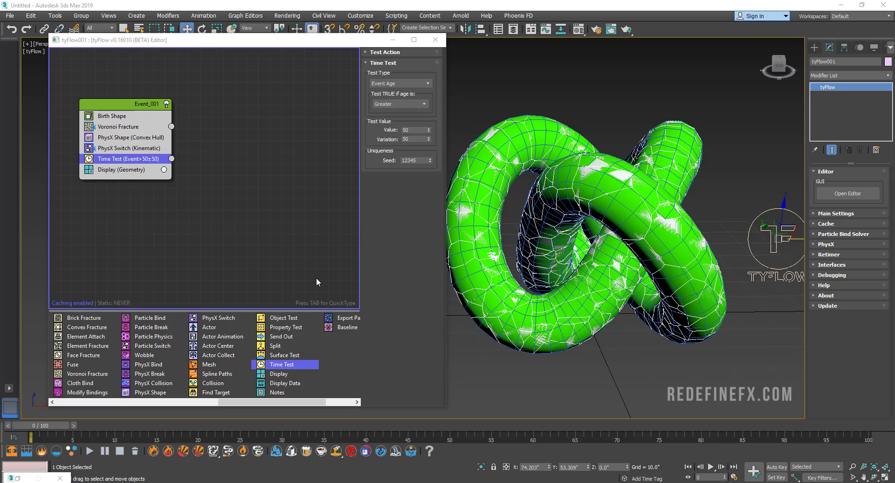
pyautogui.moveTo(156, 394); pyautogui.dragTo(229, 265)
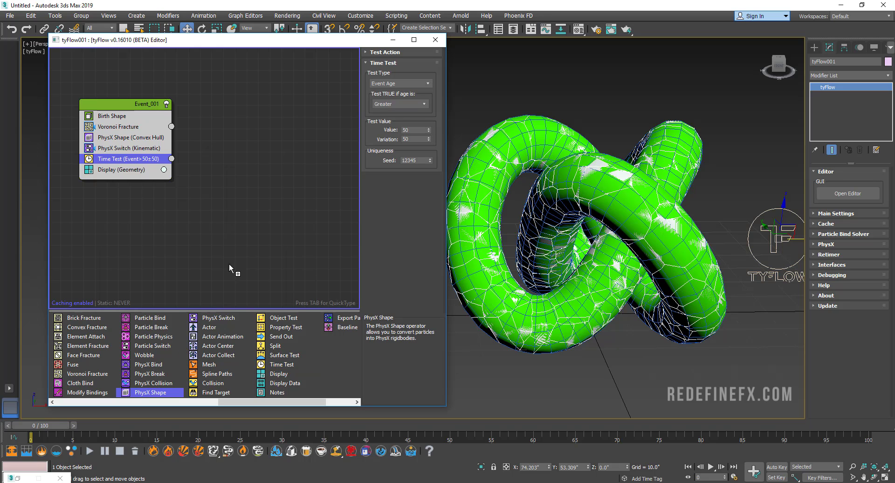
pyautogui.moveTo(237, 186); pyautogui.dragTo(172, 159)
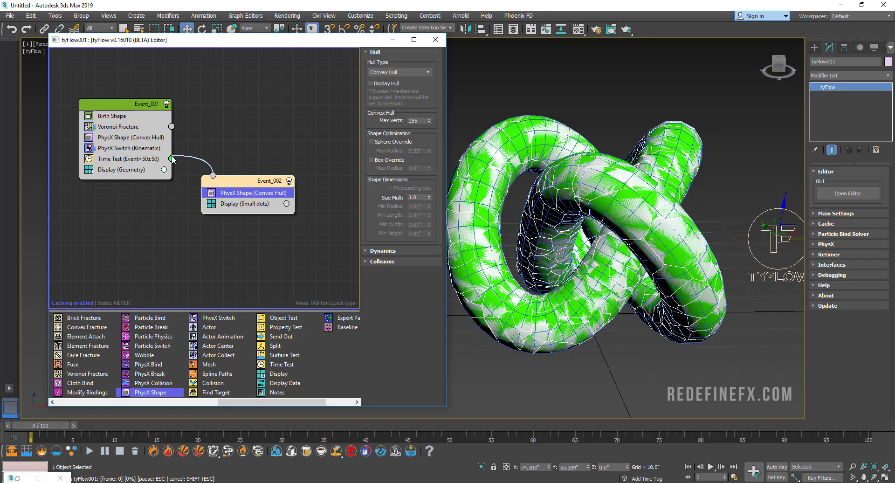
# Set Event_002's Display type to Geometry and scrub to watch shards drop off the shell
pyautogui.moveTo(34, 428); pyautogui.dragTo(208, 415)
pyautogui.click(235, 205)
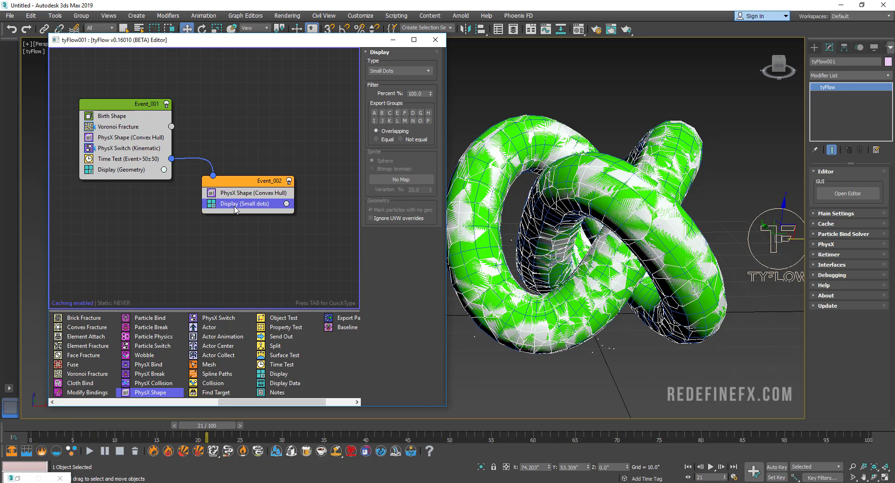
pyautogui.click(380, 71)
pyautogui.click(382, 115)
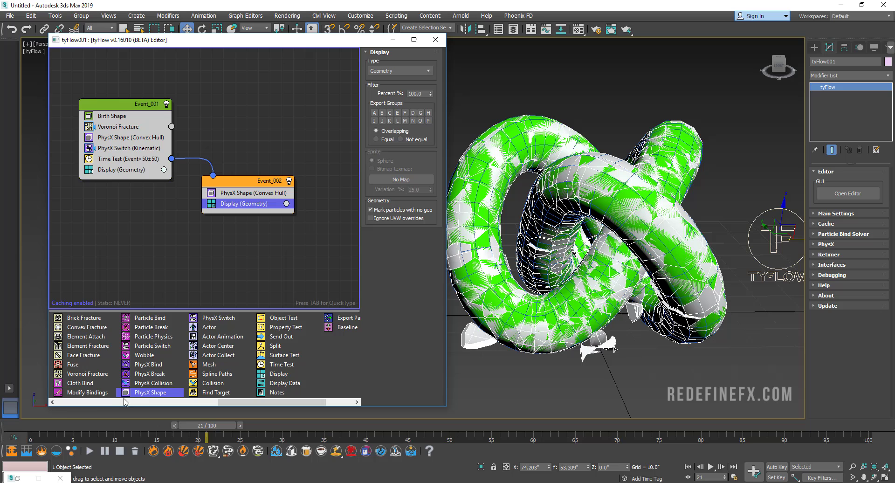
pyautogui.moveTo(205, 426); pyautogui.dragTo(452, 411)
# Hide the green shell object and scrub the timeline to watch the knot fracture
pyautogui.press('w')
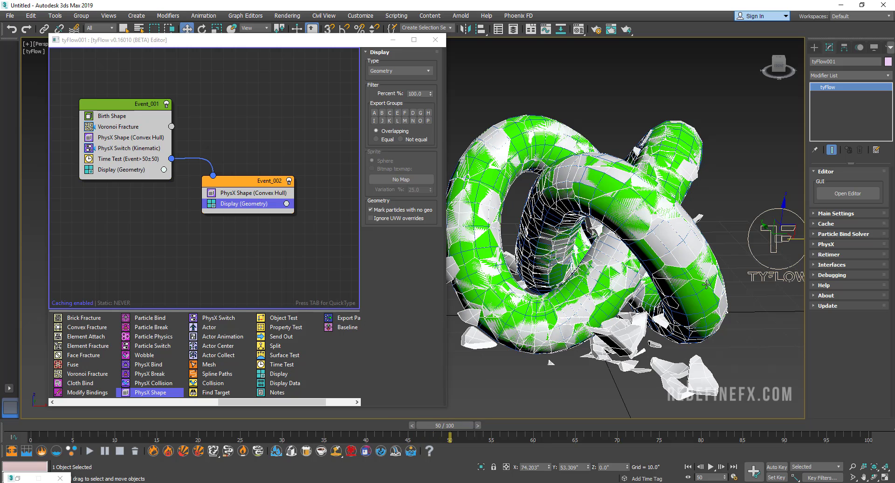
pyautogui.click(692, 293)
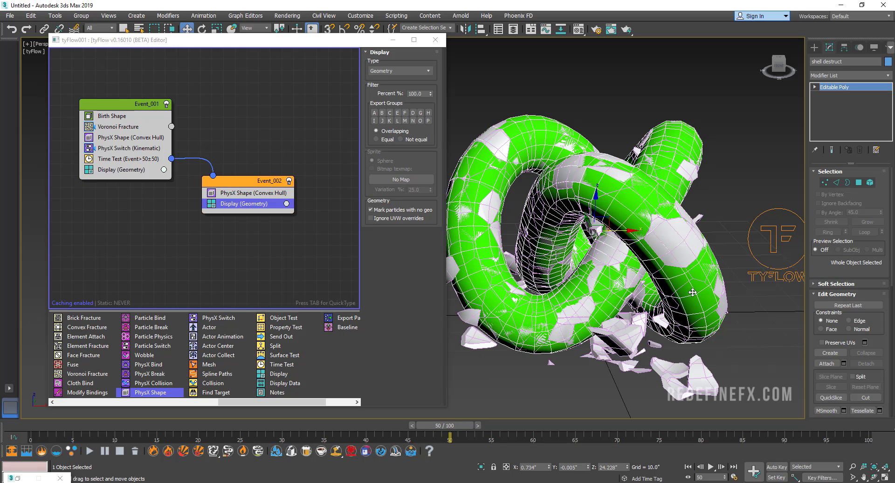
pyautogui.rightClick(693, 293)
pyautogui.click(711, 258)
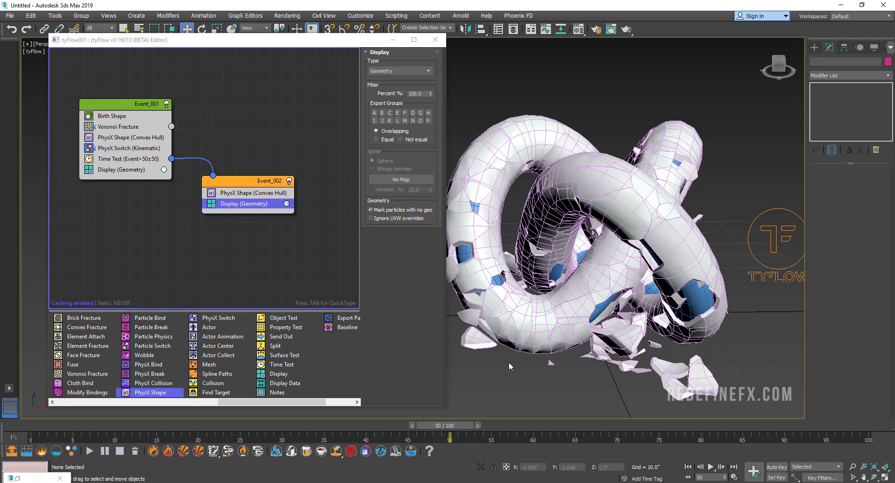
pyautogui.moveTo(26, 424); pyautogui.dragTo(769, 431)
# Set the animation End Time to 300 frames in Time Configuration
pyautogui.press('w')
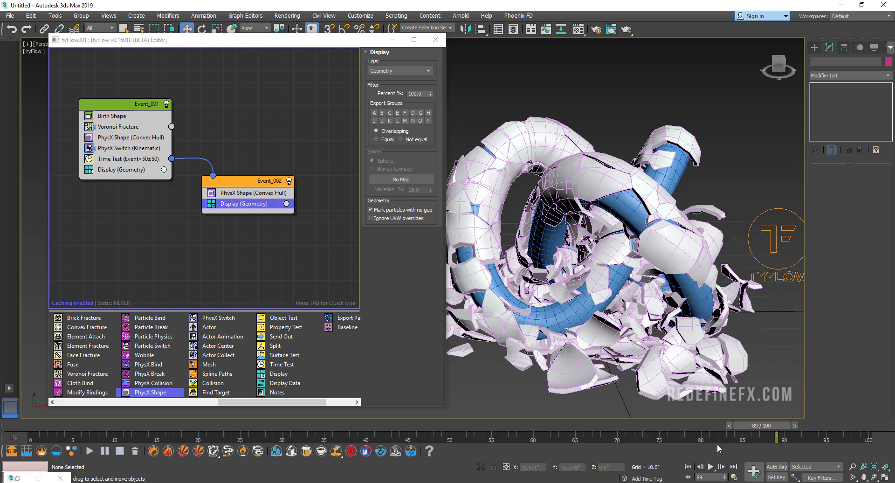
pyautogui.click(734, 477)
pyautogui.moveTo(423, 274); pyautogui.dragTo(389, 279)
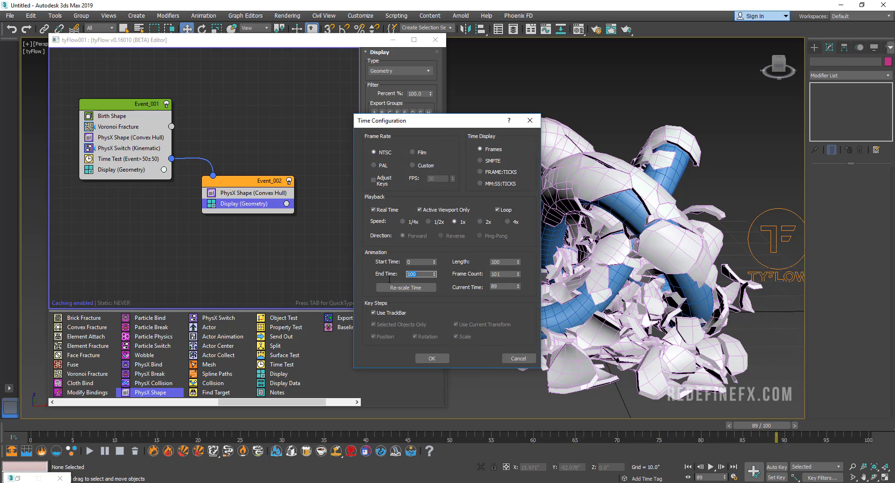
pyautogui.click(424, 357)
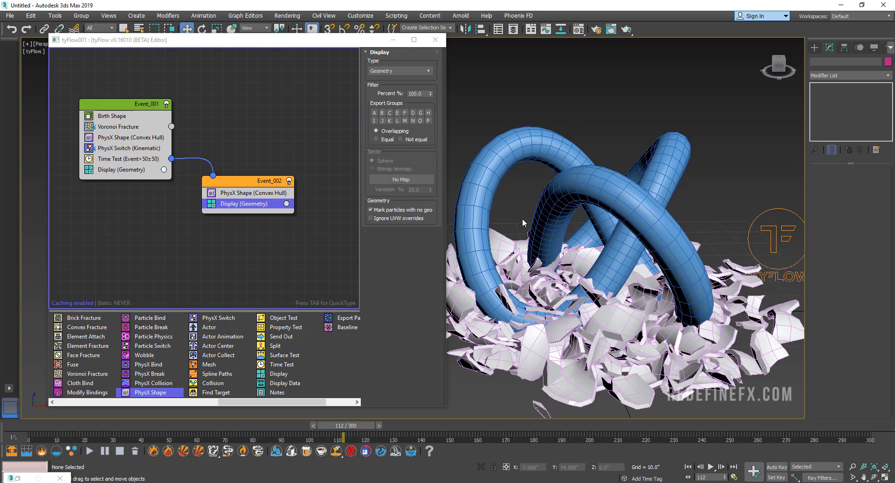
# Compare the PhysX Shape, Kinematic PhysX Switch and Time Test settings across Event_001 and Event_002
pyautogui.click(116, 139)
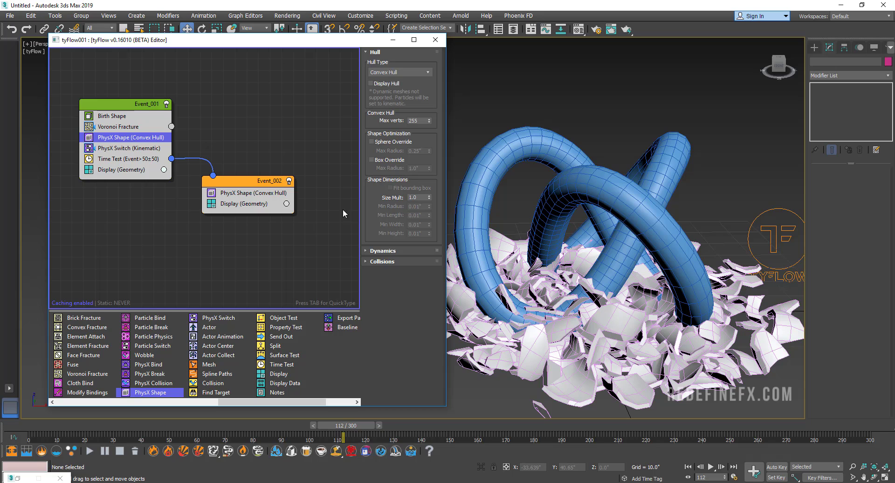
pyautogui.click(127, 148)
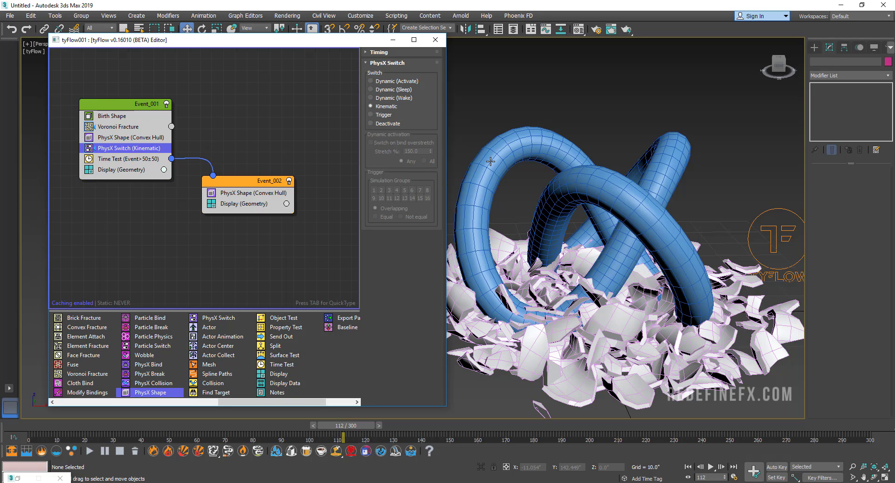
pyautogui.click(119, 159)
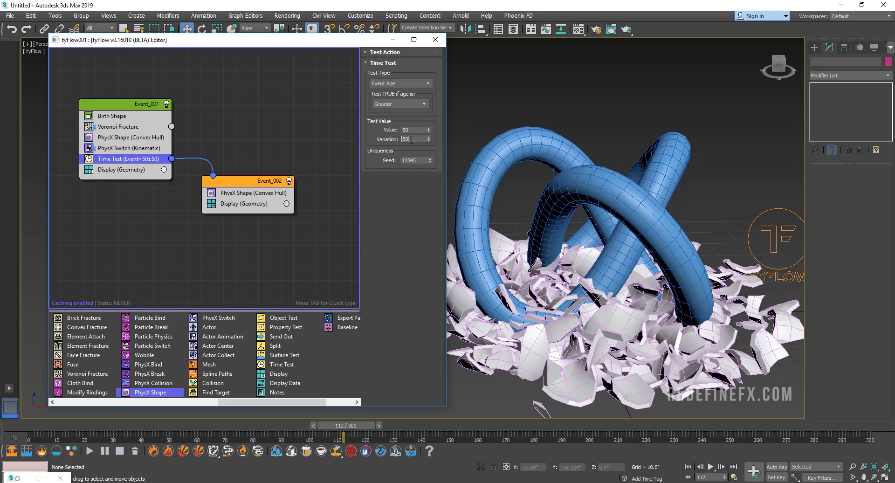
pyautogui.doubleClick(401, 131)
pyautogui.click(251, 194)
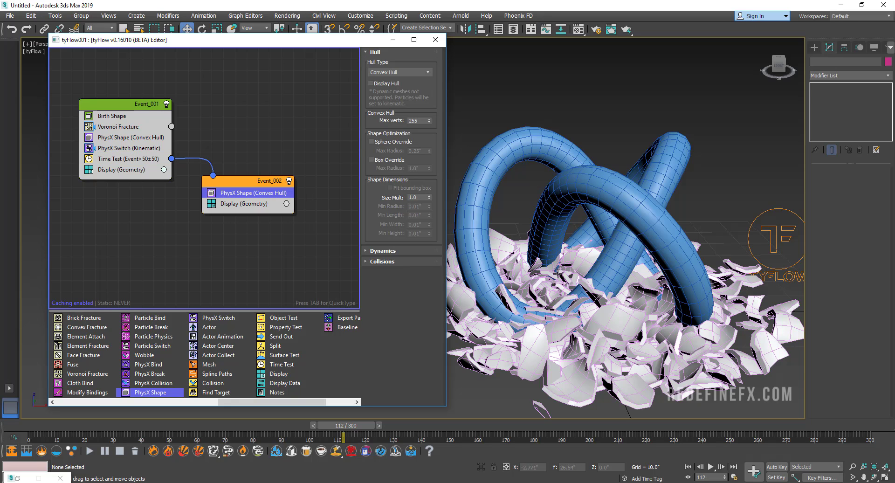
pyautogui.click(150, 148)
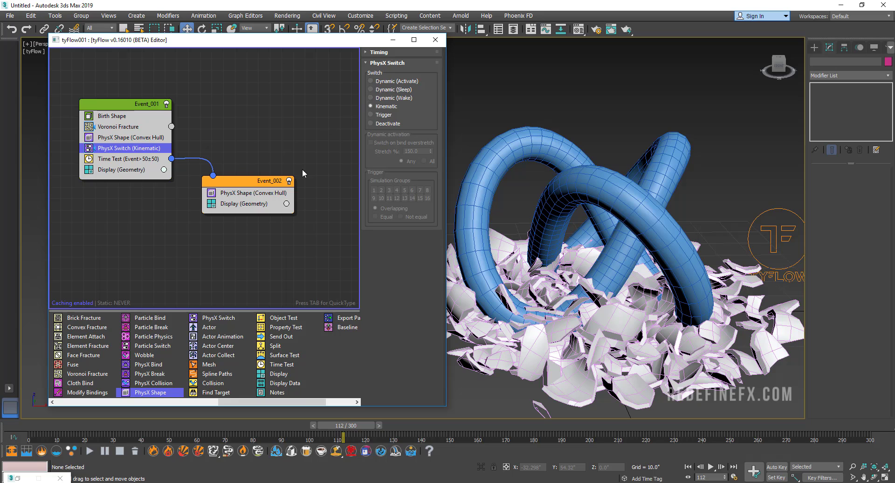
pyautogui.click(258, 195)
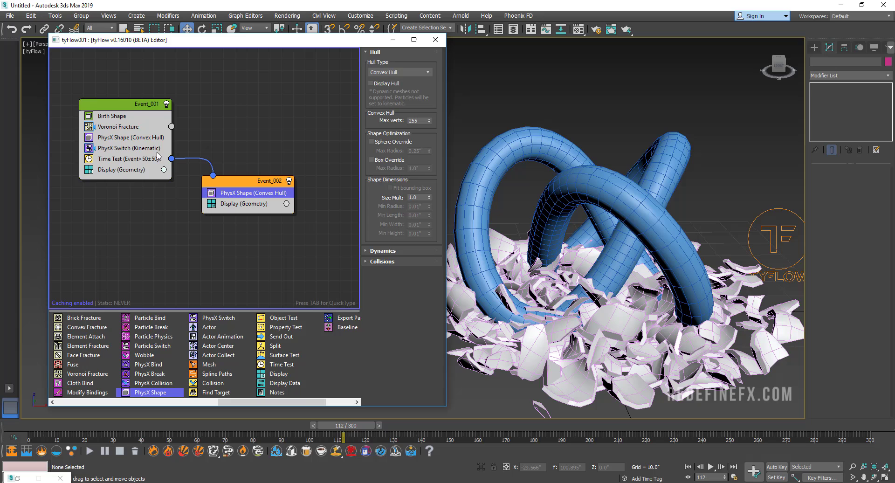
pyautogui.click(116, 139)
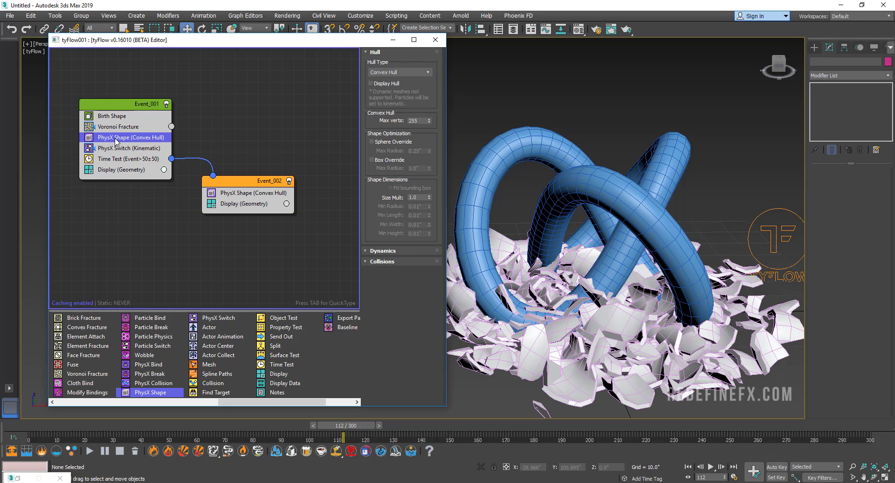
pyautogui.click(126, 150)
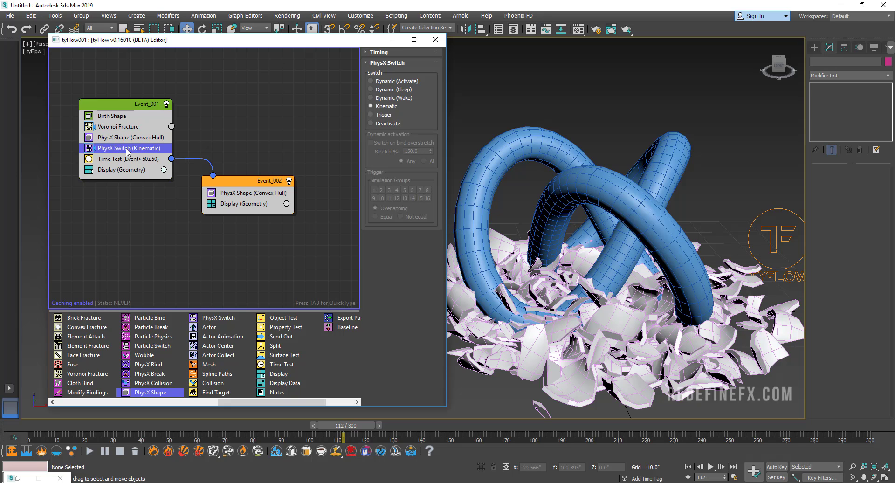
pyautogui.click(133, 160)
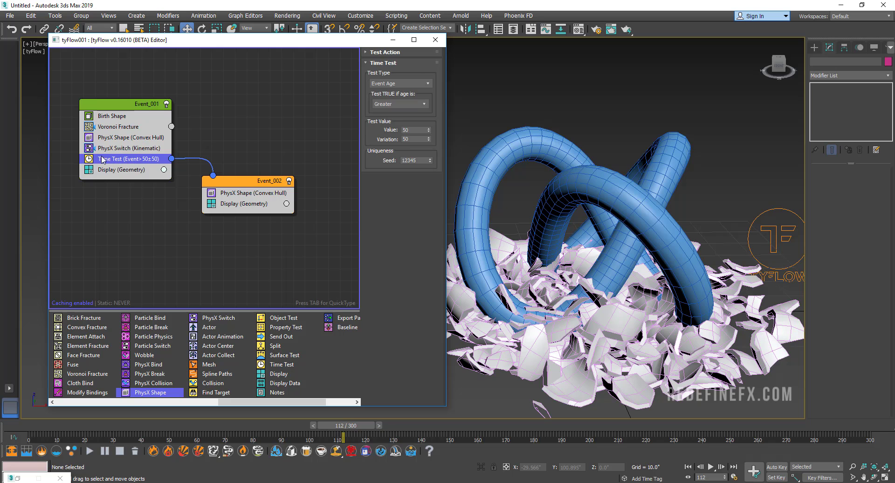
pyautogui.click(236, 194)
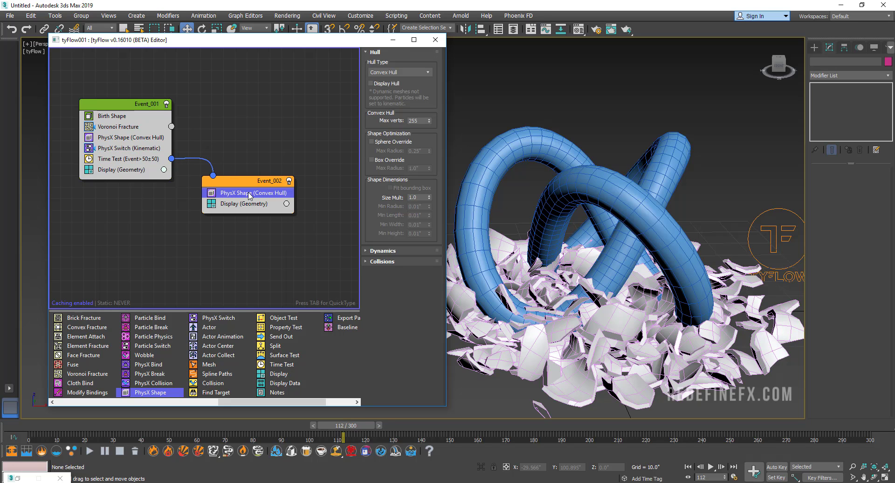
# Replay the shell fracturing and add a PhysX Collision operator to Event_002
pyautogui.moveTo(33, 432); pyautogui.dragTo(318, 433)
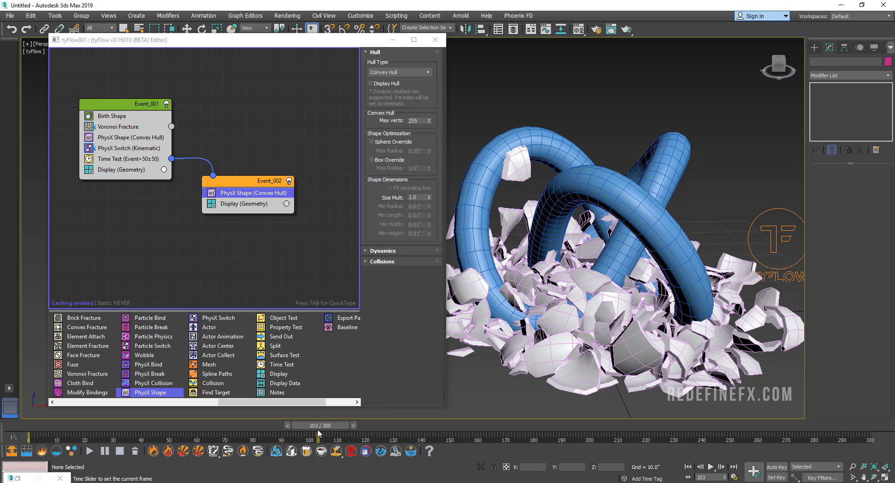
pyautogui.press('w')
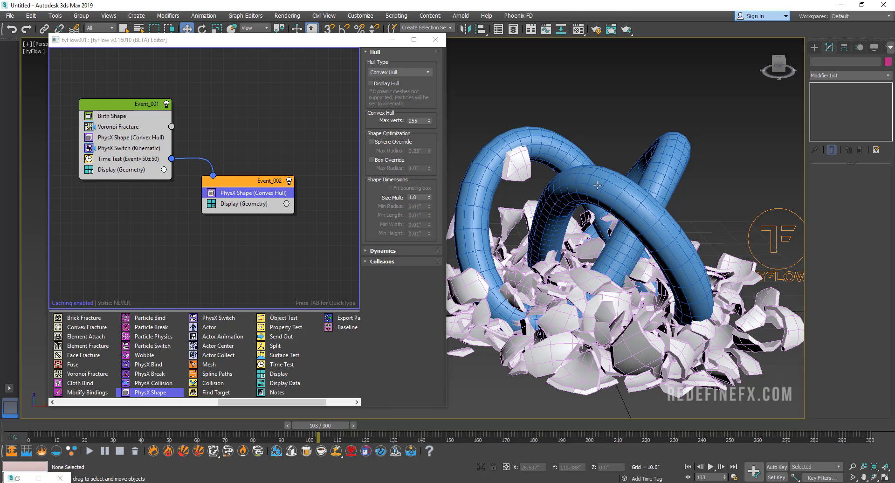
pyautogui.moveTo(150, 382); pyautogui.dragTo(231, 198)
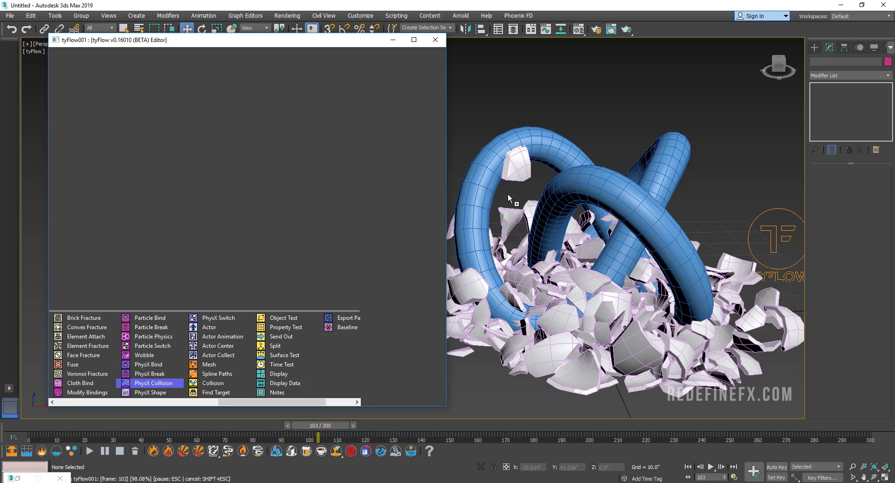
# Set PhysX Collision to use Torus Knot001 as a Mesh collider and replay the shard fall
pyautogui.click(382, 162)
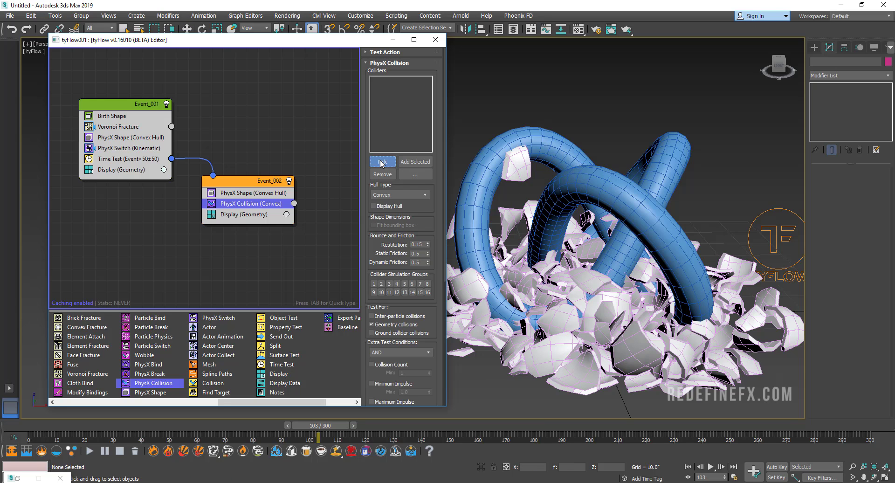
pyautogui.click(594, 183)
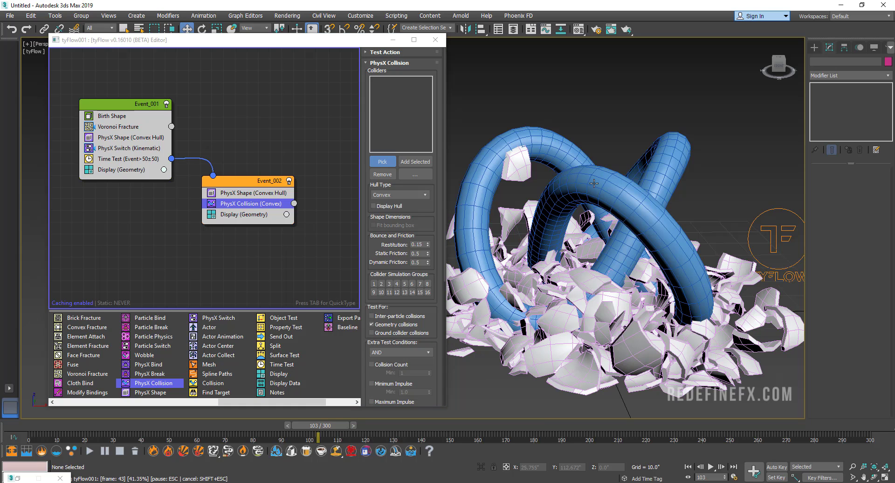
pyautogui.click(399, 194)
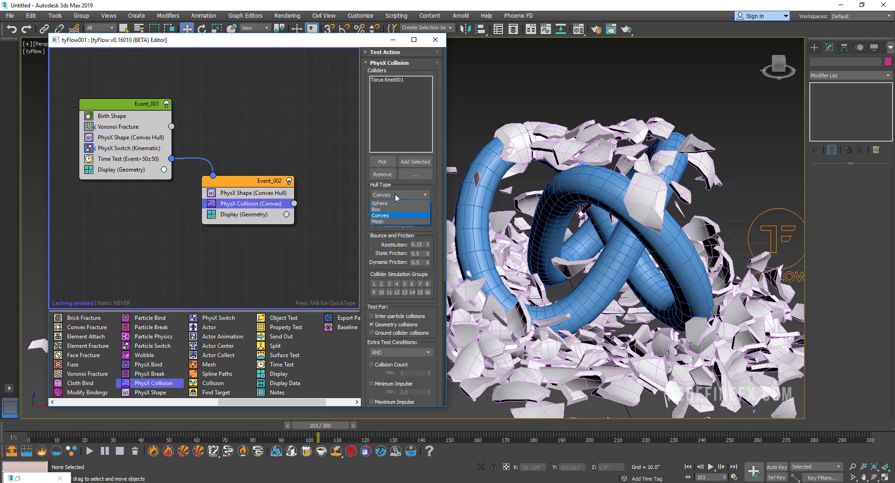
pyautogui.click(381, 223)
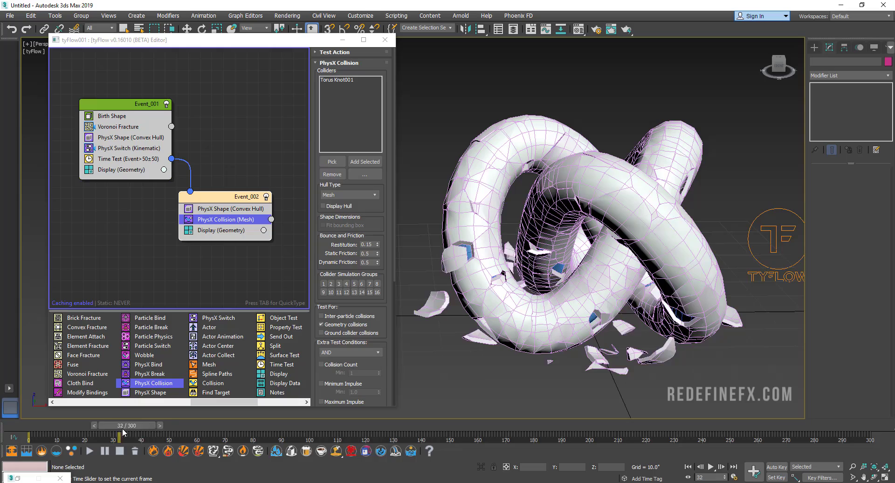
pyautogui.moveTo(239, 436); pyautogui.dragTo(568, 453)
pyautogui.moveTo(69, 434); pyautogui.dragTo(452, 435)
# Set the tyFlow object's PhysX Default Gravity Value to 0 and scrub to check the floating shards
pyautogui.press('w')
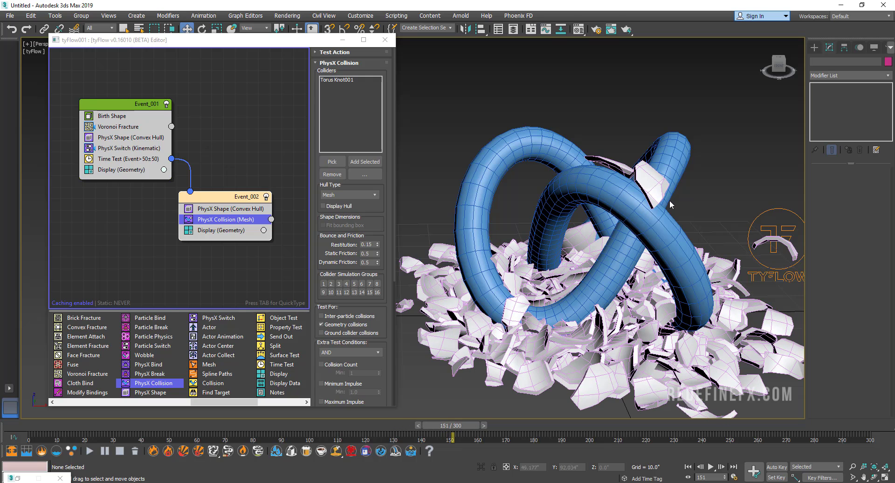
pyautogui.click(783, 229)
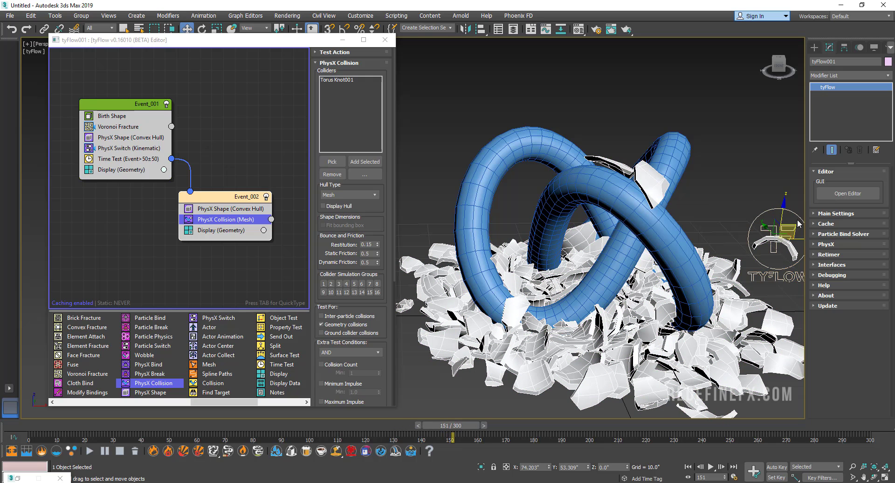
pyautogui.click(833, 244)
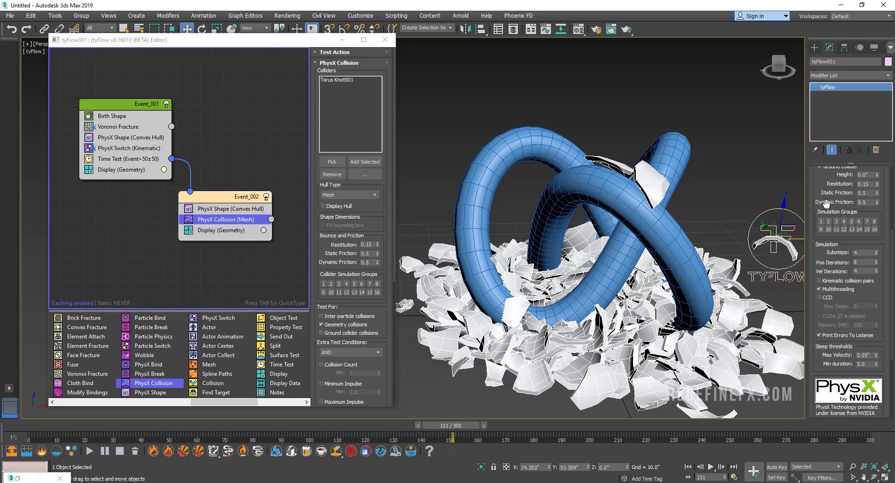
pyautogui.scroll(-2, 823, 280)
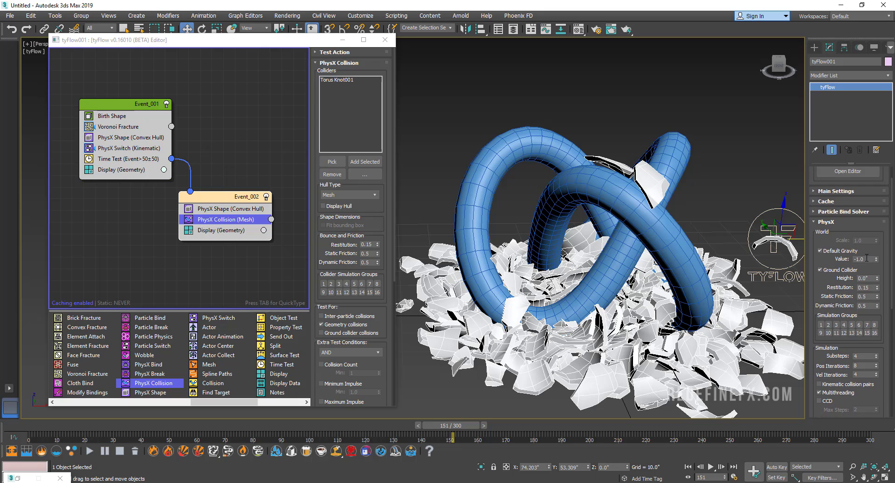
pyautogui.moveTo(867, 258); pyautogui.dragTo(851, 260)
pyautogui.write('0')
pyautogui.press('Return')
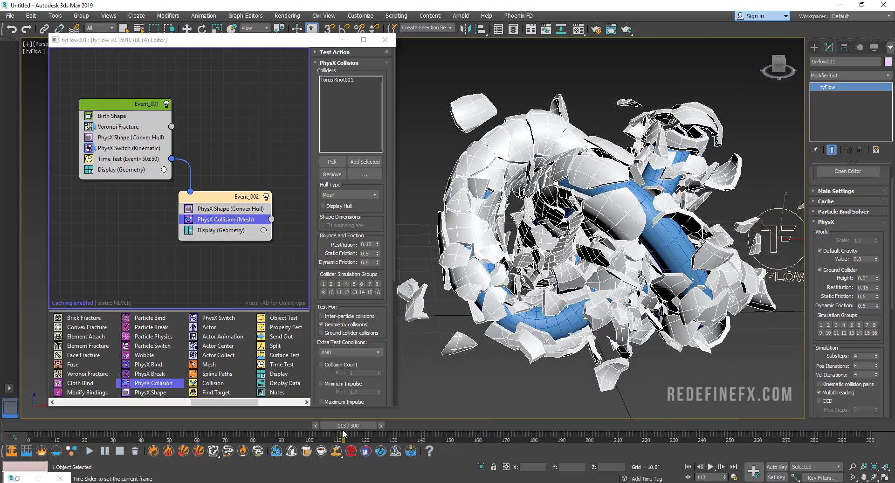
pyautogui.moveTo(394, 426); pyautogui.dragTo(368, 422)
pyautogui.press('w')
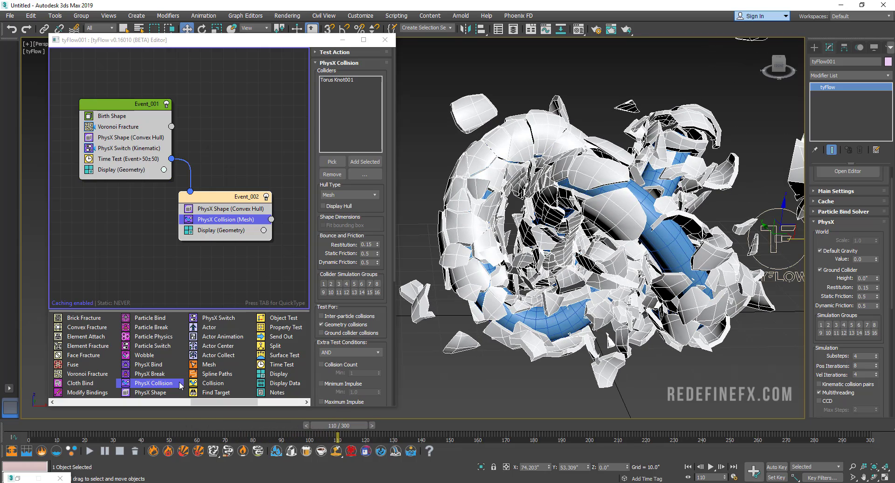
pyautogui.moveTo(211, 402); pyautogui.dragTo(79, 402)
# Add a Force to Event_002 with wind strength 0.1 and gravity strength -0.001
pyautogui.moveTo(209, 327); pyautogui.dragTo(221, 228)
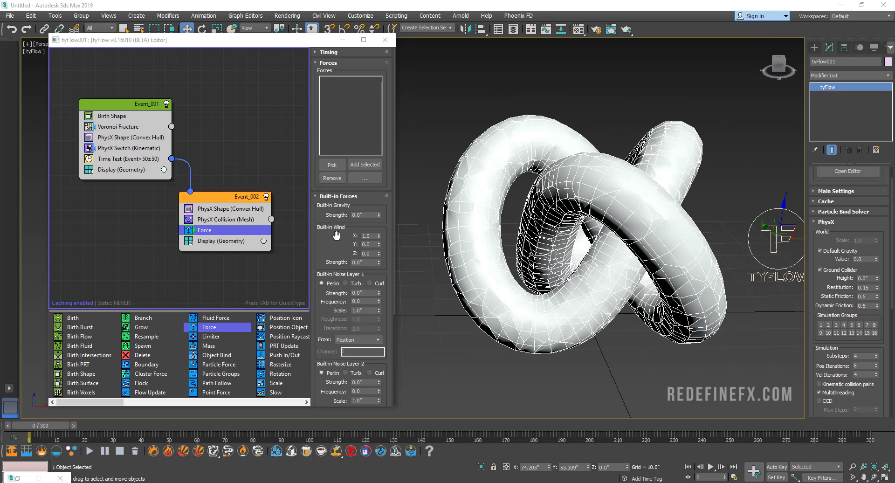
pyautogui.moveTo(357, 262); pyautogui.dragTo(372, 264)
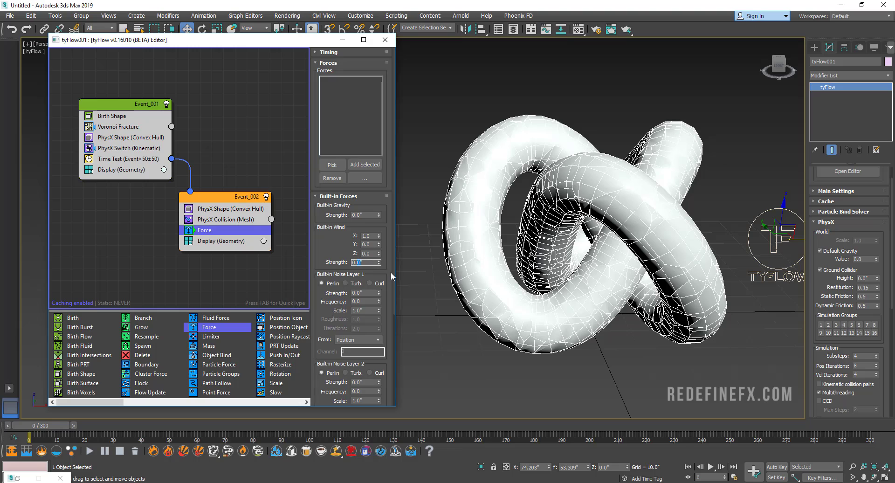
pyautogui.press('Return')
pyautogui.moveTo(359, 213); pyautogui.dragTo(369, 215)
pyautogui.write('-5.0')
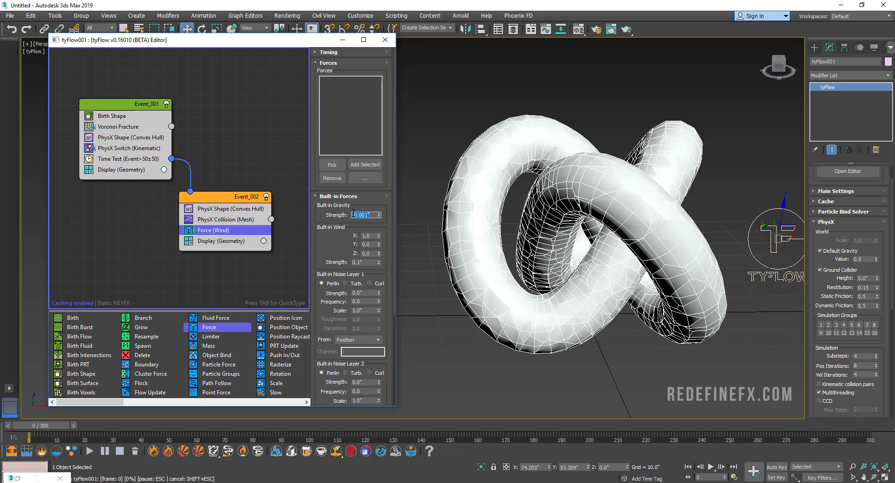
pyautogui.middleClick(549, 214)
pyautogui.moveTo(548, 215); pyautogui.dragTo(521, 206, button='middle')
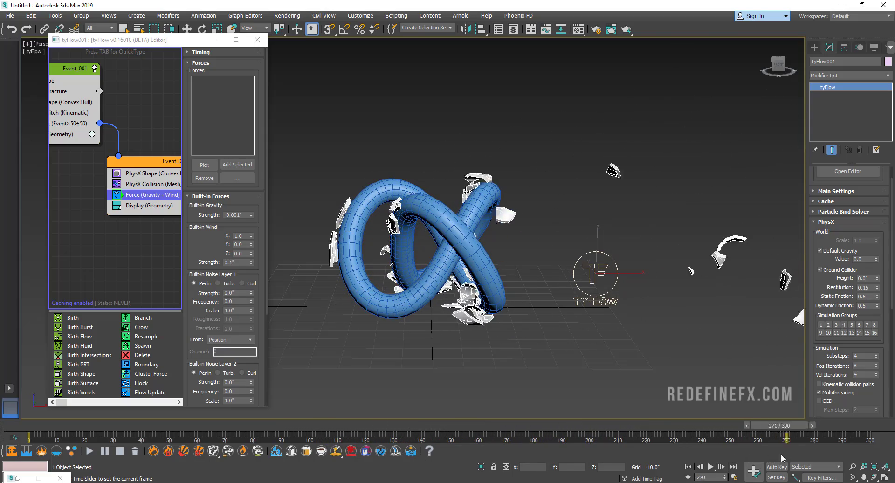
pyautogui.press('w')
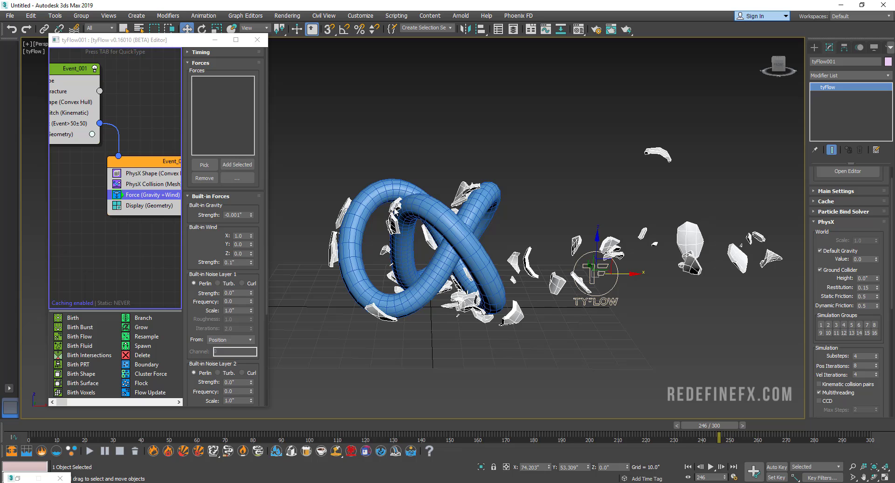
# Rearrange the flow editor, checking Voronoi Fracture and repositioning Event_002 in a wider window
pyautogui.moveTo(89, 85); pyautogui.dragTo(103, 74)
pyautogui.click(93, 90)
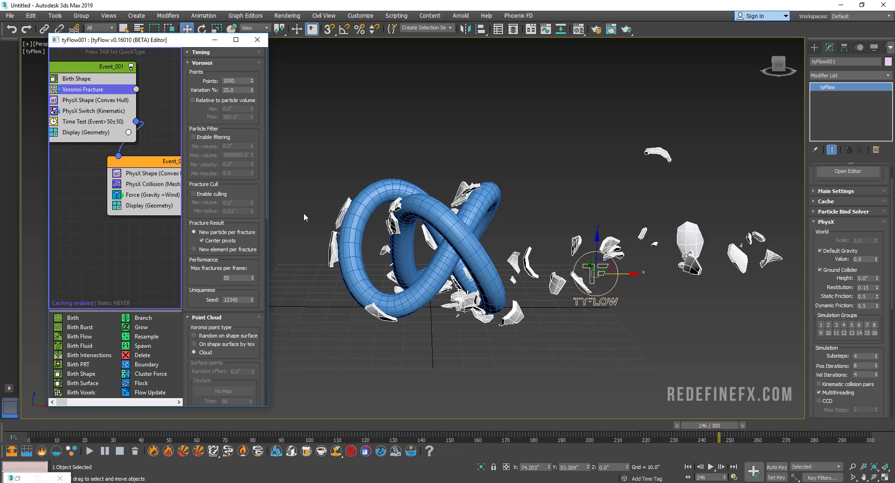
pyautogui.moveTo(138, 163); pyautogui.dragTo(163, 161)
pyautogui.moveTo(269, 164); pyautogui.dragTo(343, 165)
# Set the Force's first noise layer to Turb. with strength 1.0
pyautogui.click(172, 192)
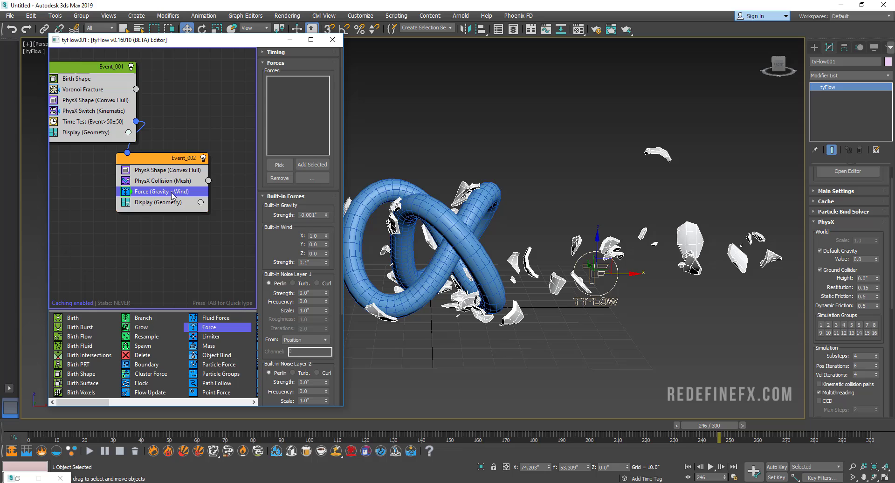
pyautogui.click(292, 283)
pyautogui.click(41, 426)
pyautogui.doubleClick(310, 292)
pyautogui.write('1')
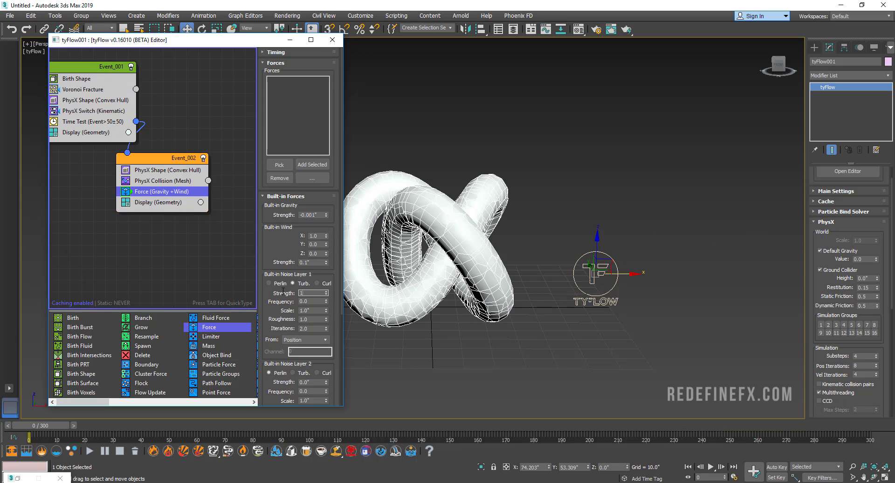
pyautogui.press('Return')
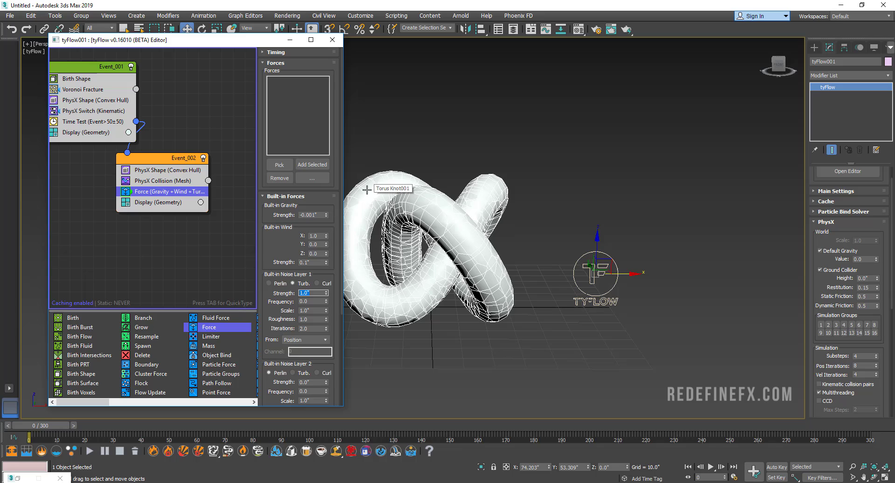
# Lower static friction to 0.2, adjust dynamic friction, and play the simulation
pyautogui.click(159, 182)
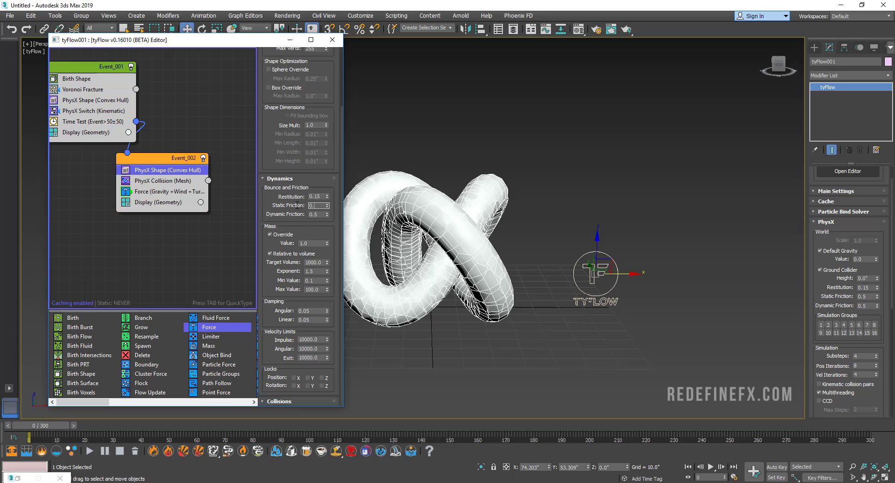
pyautogui.write('2')
pyautogui.press('Tab')
pyautogui.write('0')
pyautogui.click(175, 183)
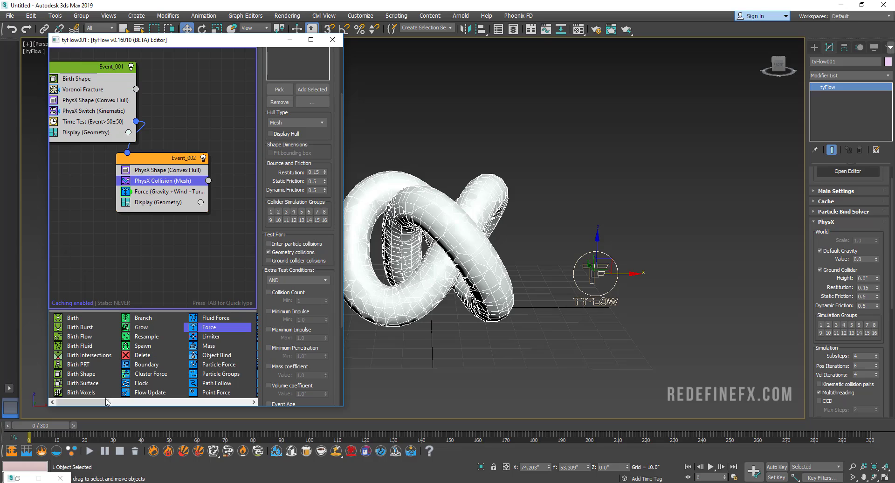
pyautogui.press('/')
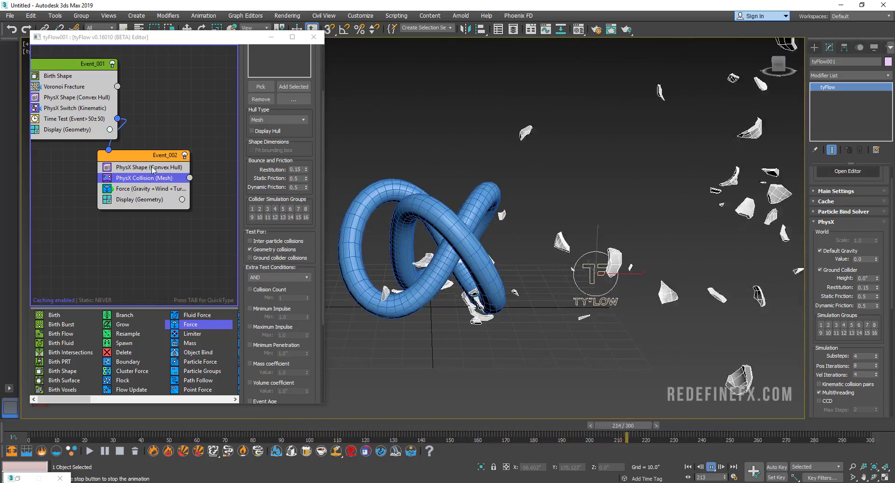
# Let the simulation play past frame 200 and move the Event_002 node lower and rightward
pyautogui.moveTo(136, 158); pyautogui.dragTo(163, 177)
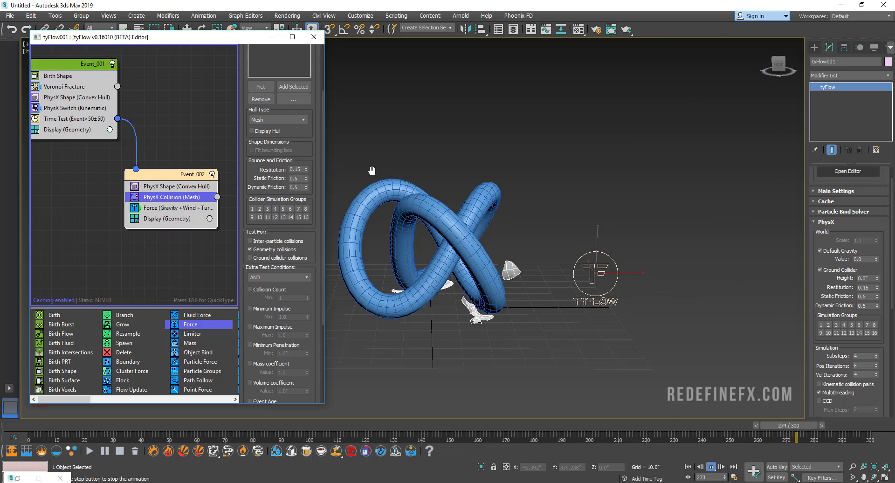